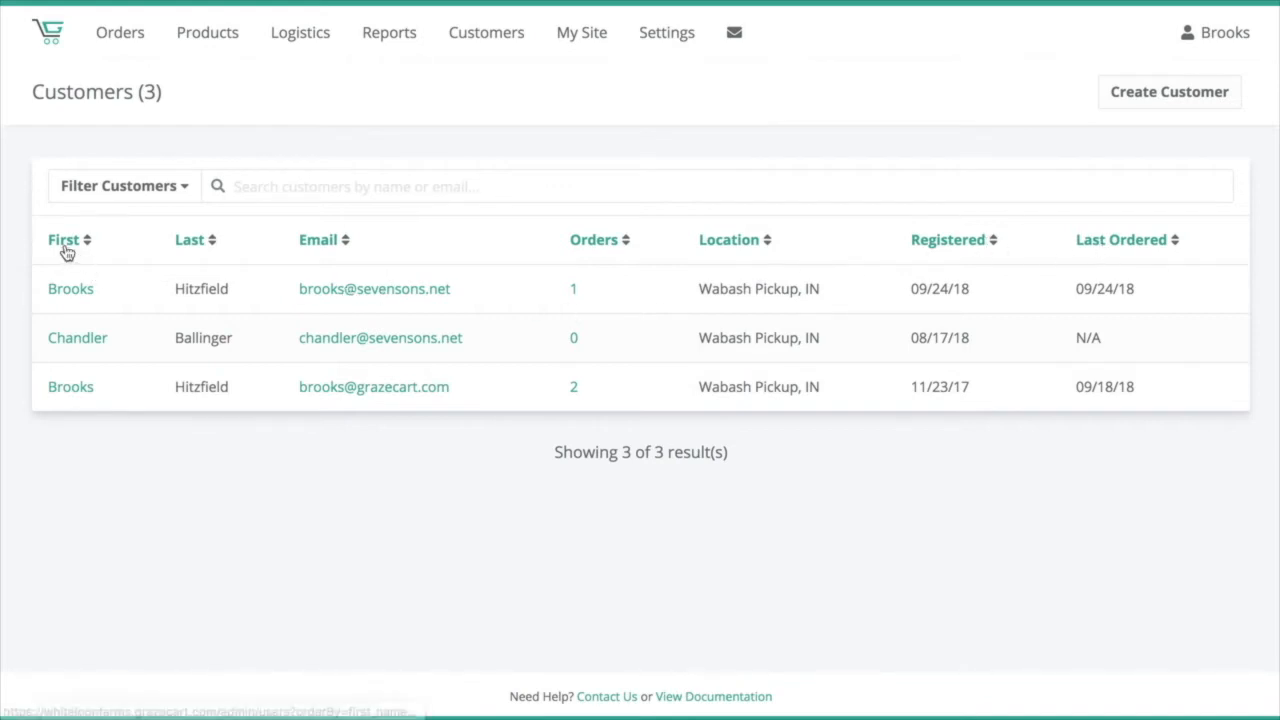
Step: Sort the customer list by the last-name column, toggling between ascending and descending order
left_click(180, 247)
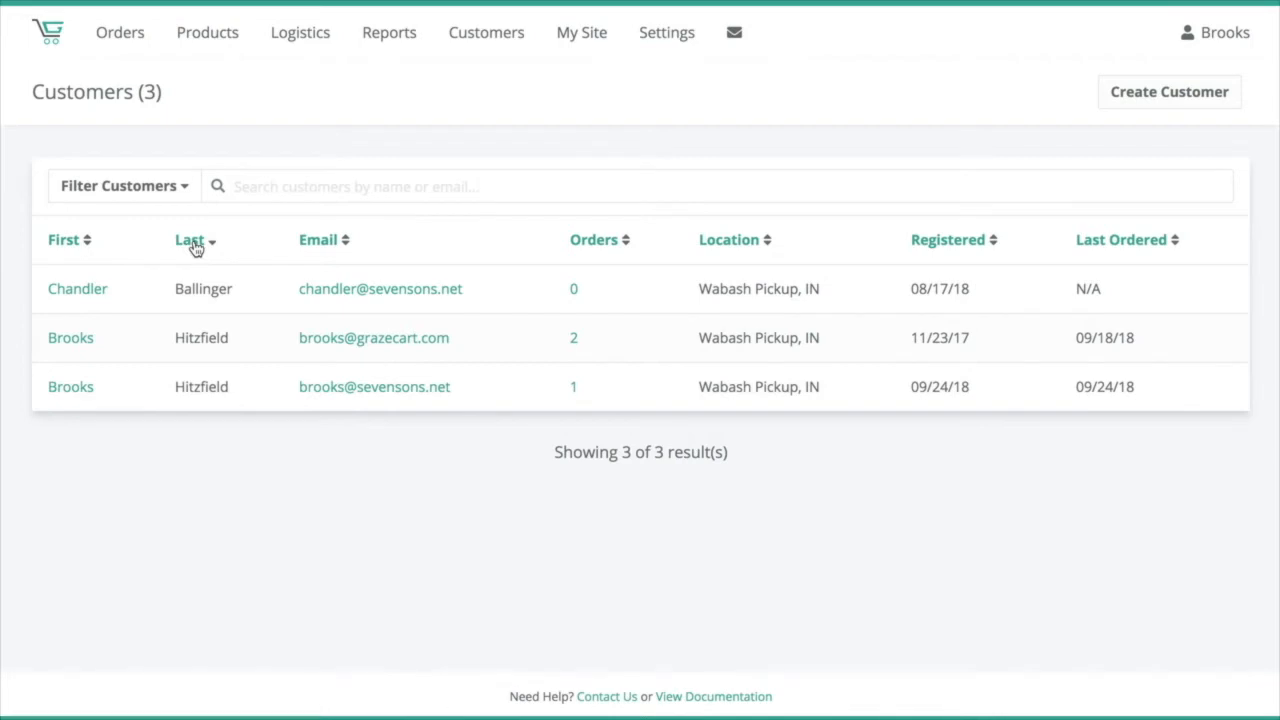
left_click(196, 248)
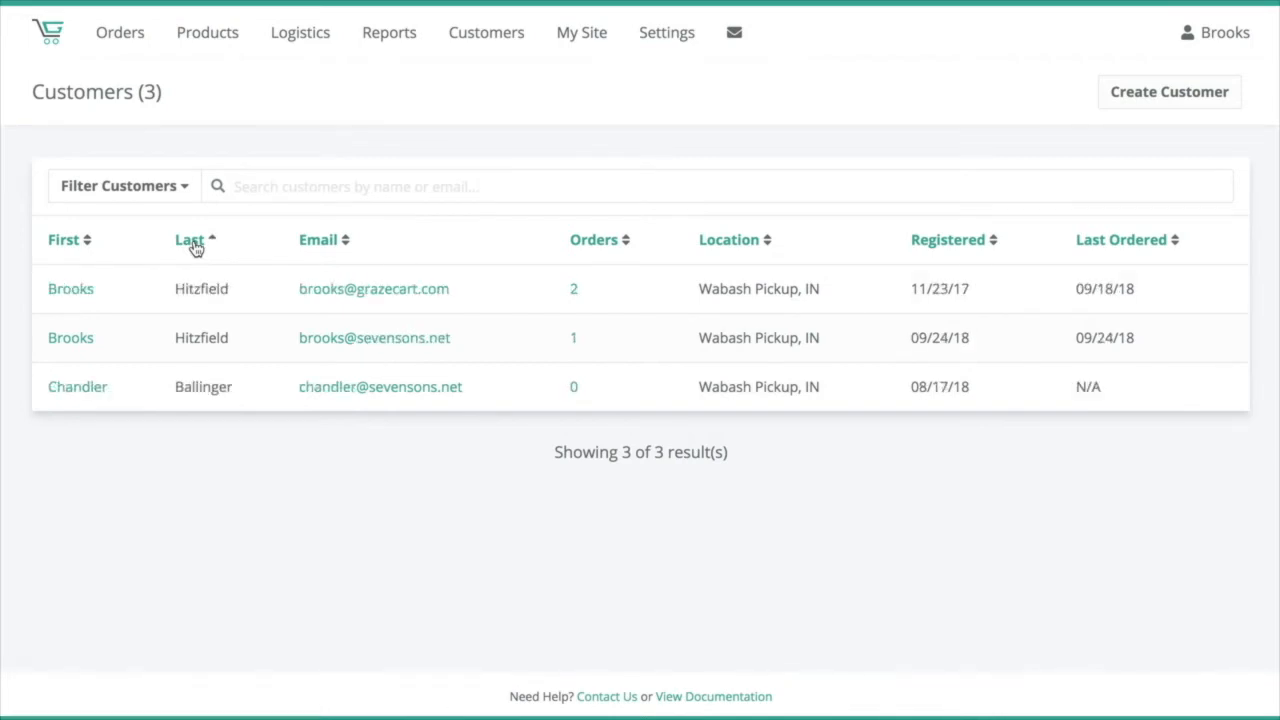
left_click(196, 248)
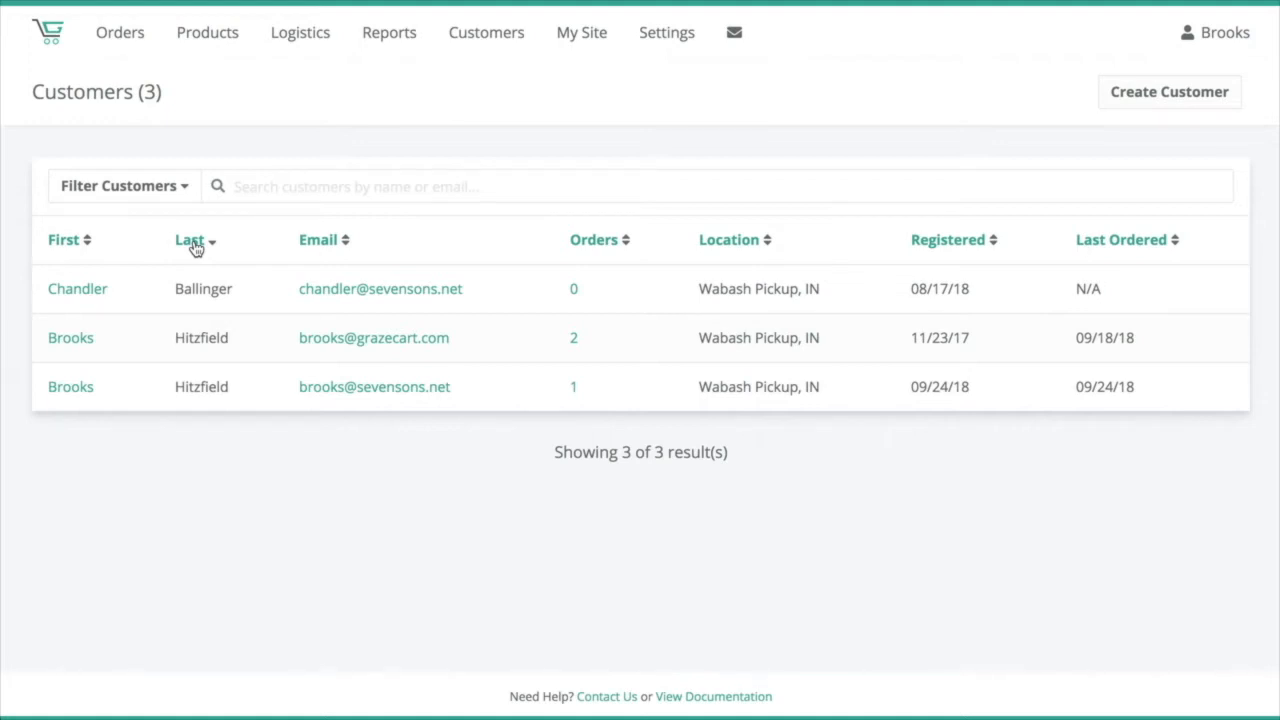
left_click(196, 248)
left_click(196, 248)
Step: Explore the customer search box and the Filter Customers panel's location and other options without applying a filter
left_click(316, 185)
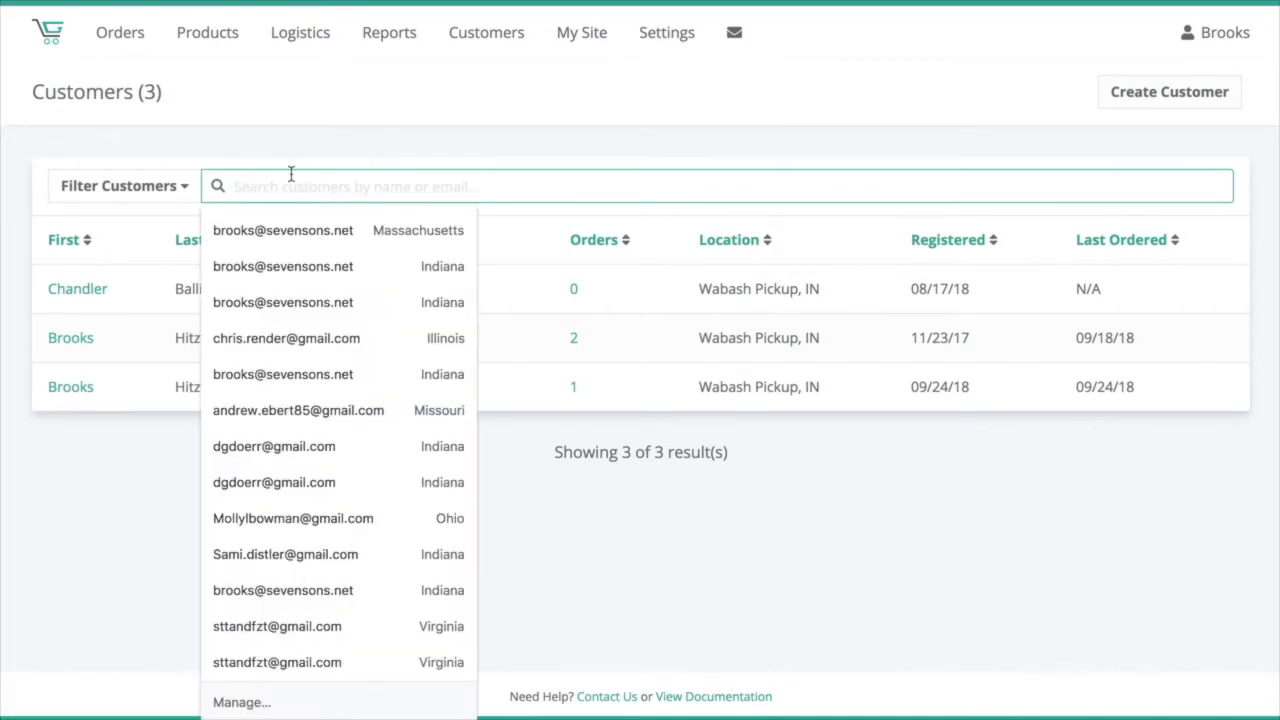
left_click(335, 155)
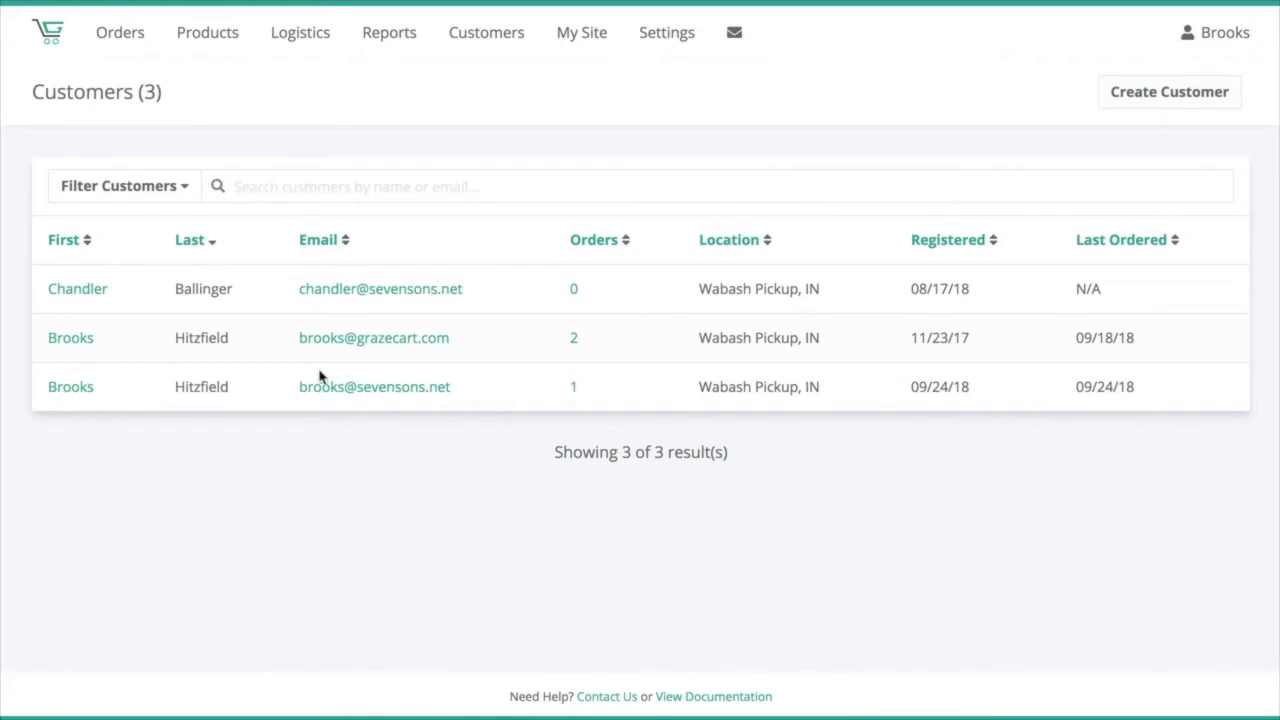
left_click(168, 190)
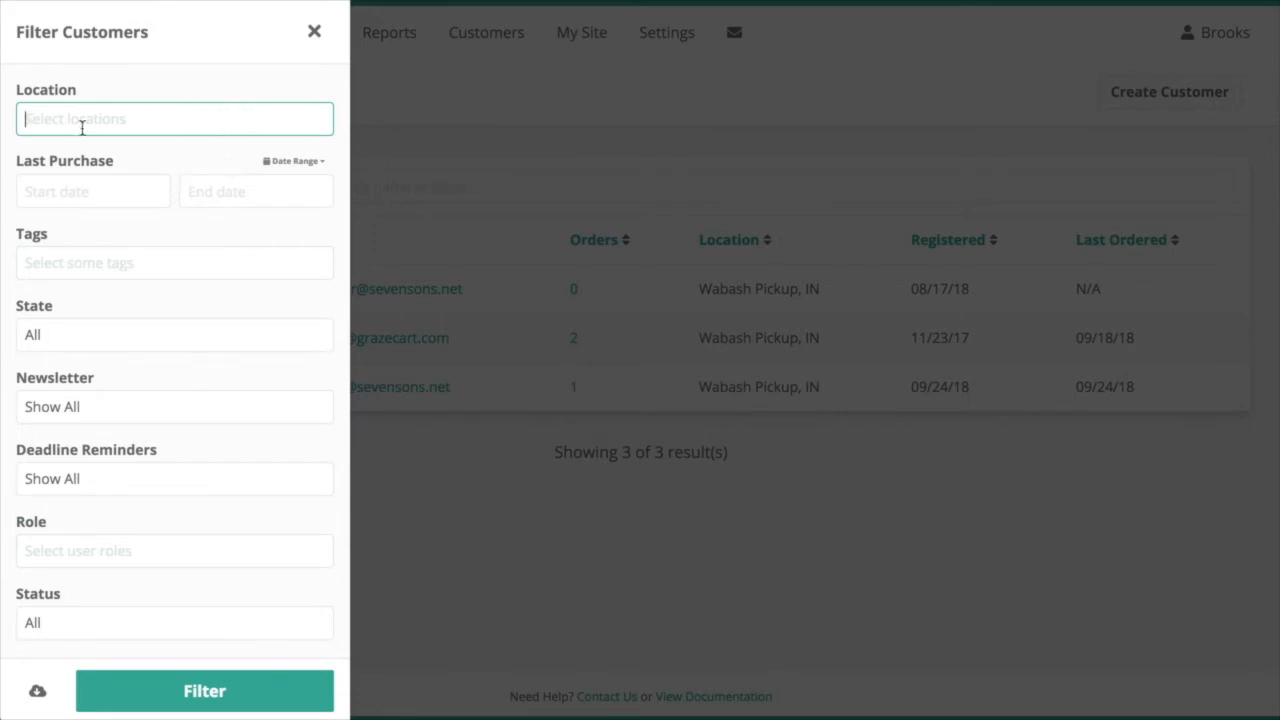
left_click(82, 124)
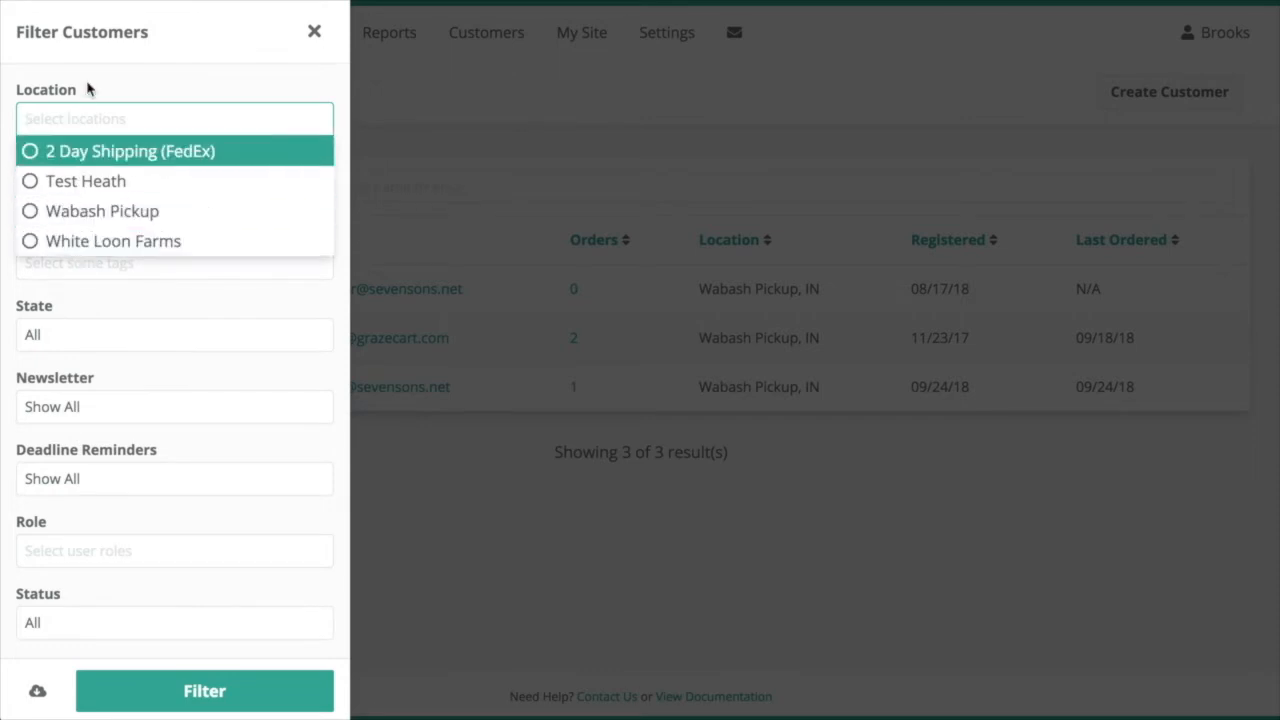
left_click(90, 87)
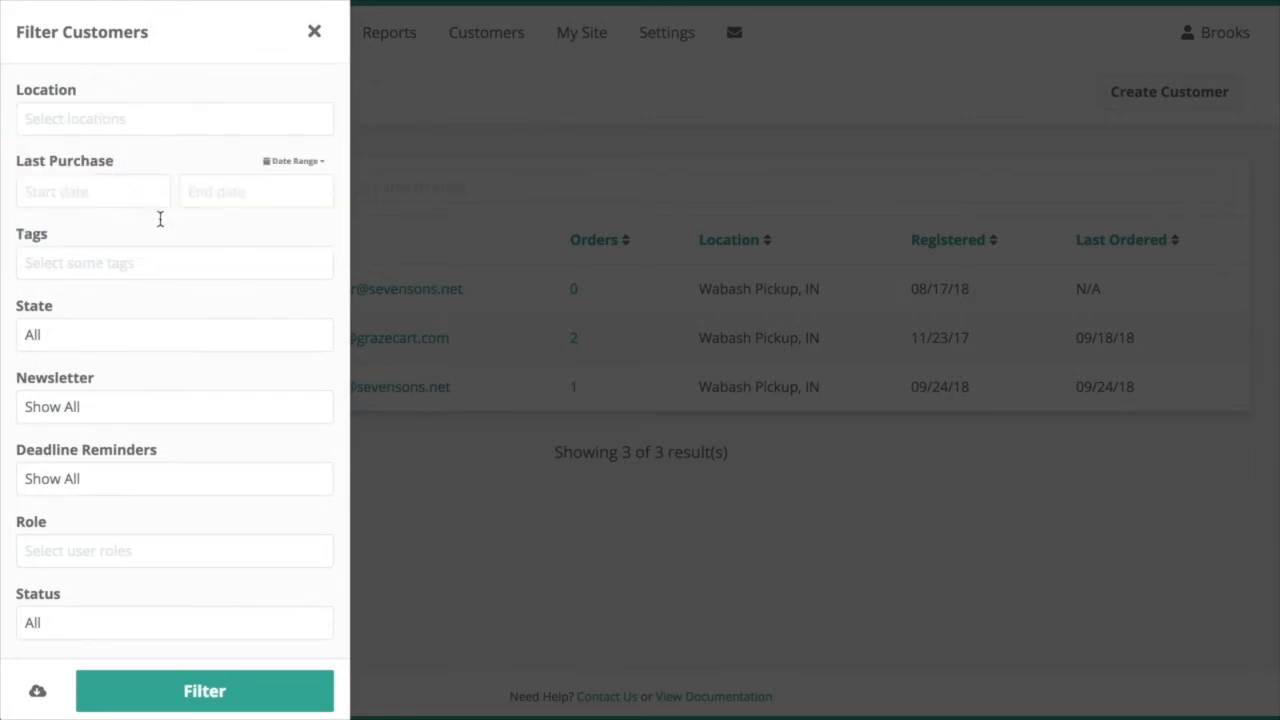
scroll(160, 219, "down", 1)
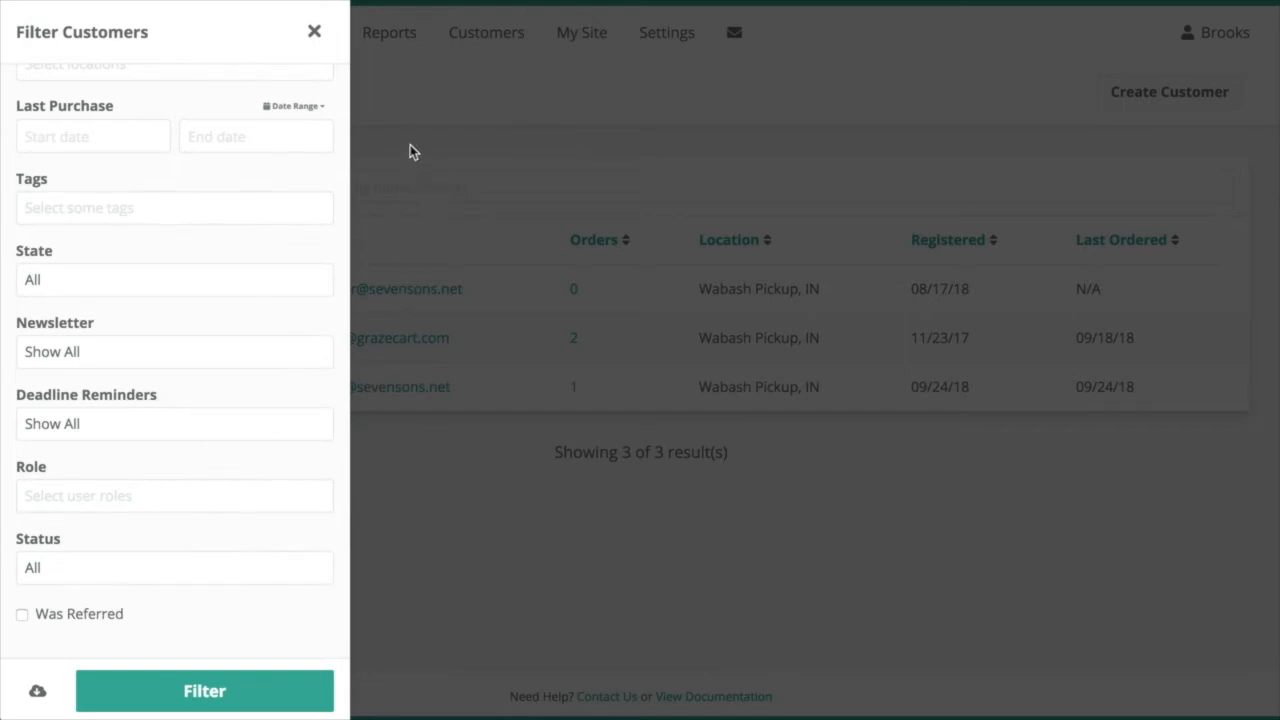
left_click(484, 145)
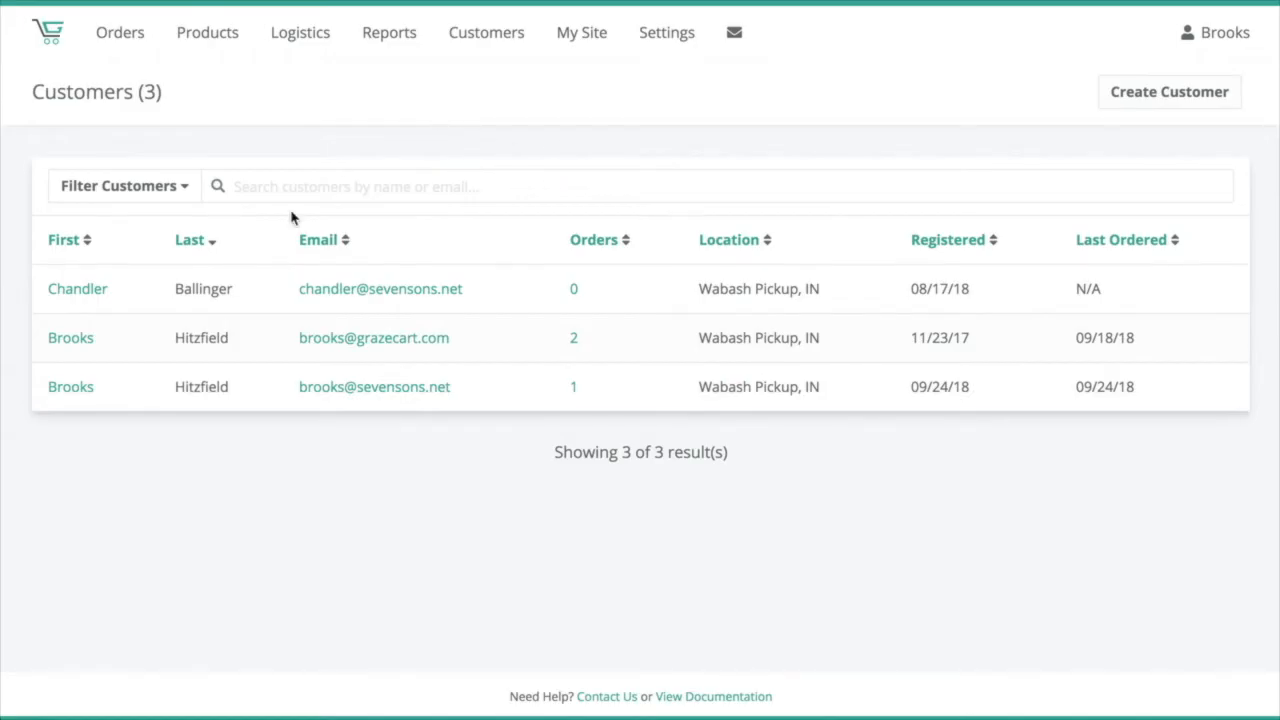
Step: Open the customer record of the customer with zero orders and look over its summary cards
left_click(83, 291)
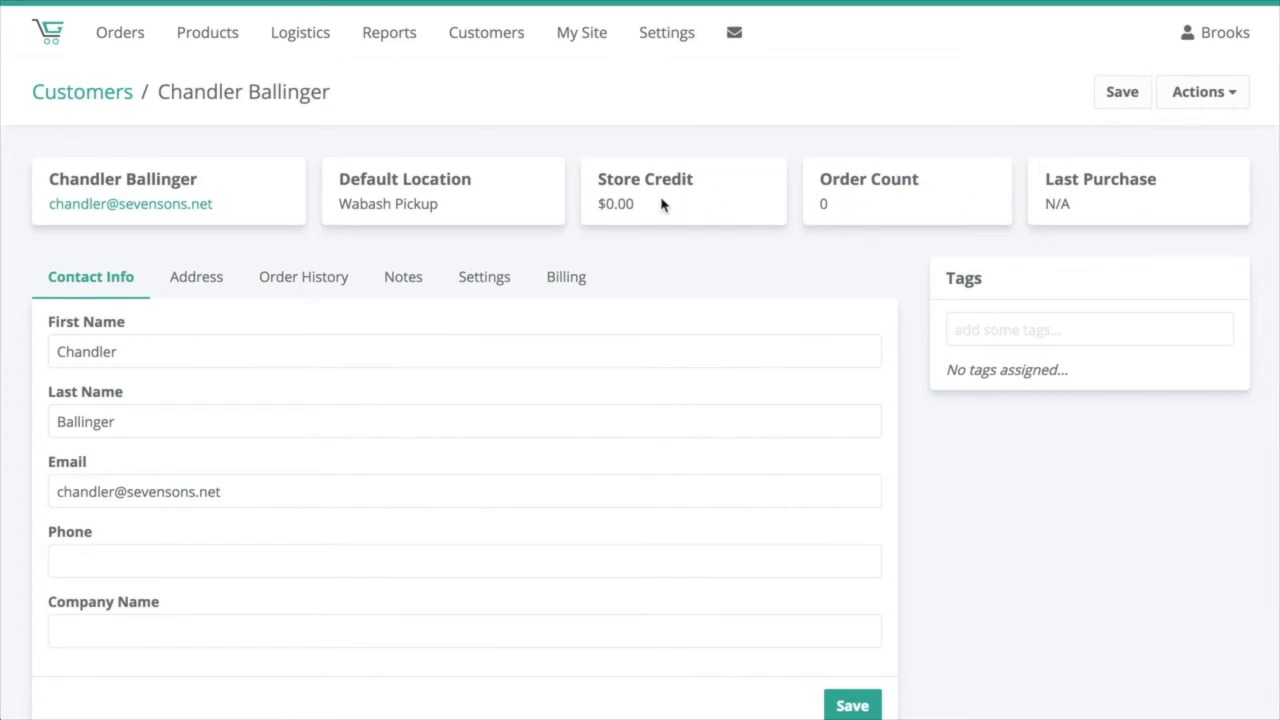
left_click_drag(662, 210, 599, 206)
scroll(240, 366, "down", 2)
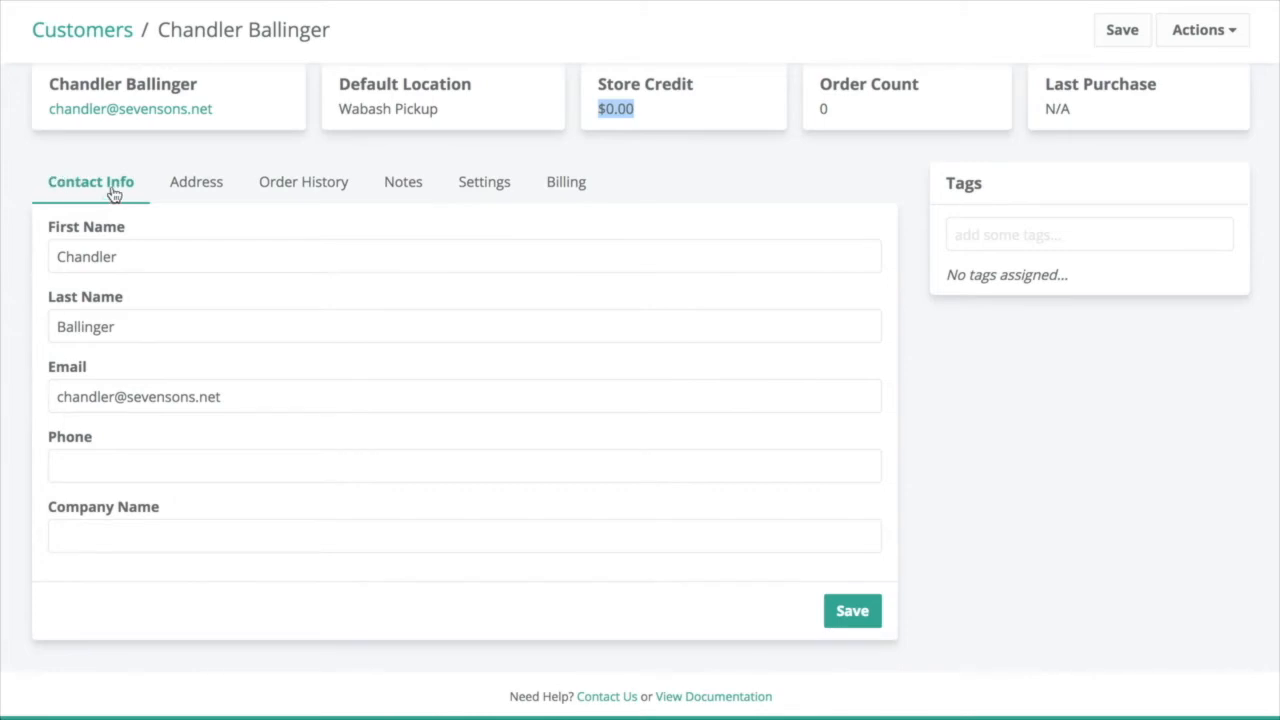
Step: Open the Address tab and review the shipping and billing address fields
left_click(203, 188)
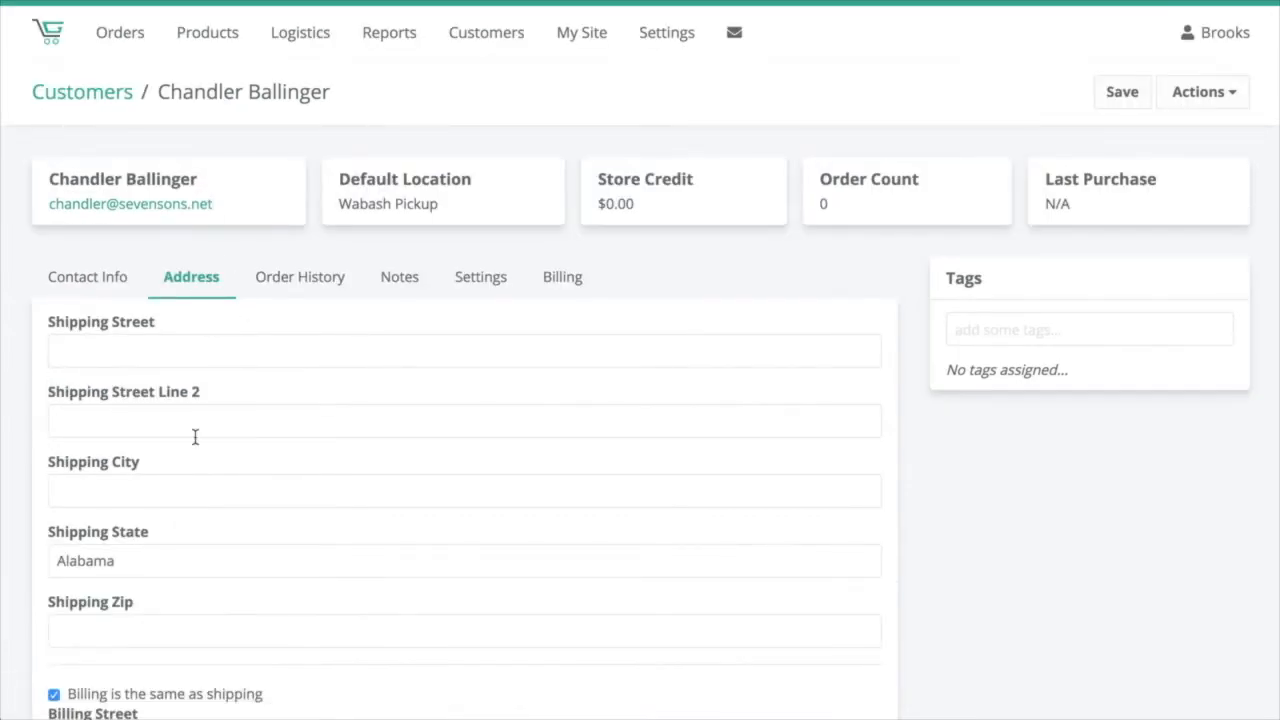
scroll(194, 434, "down", 5)
scroll(197, 443, "up", 2)
scroll(197, 443, "down", 2)
scroll(197, 443, "up", 2)
scroll(205, 460, "up", 2)
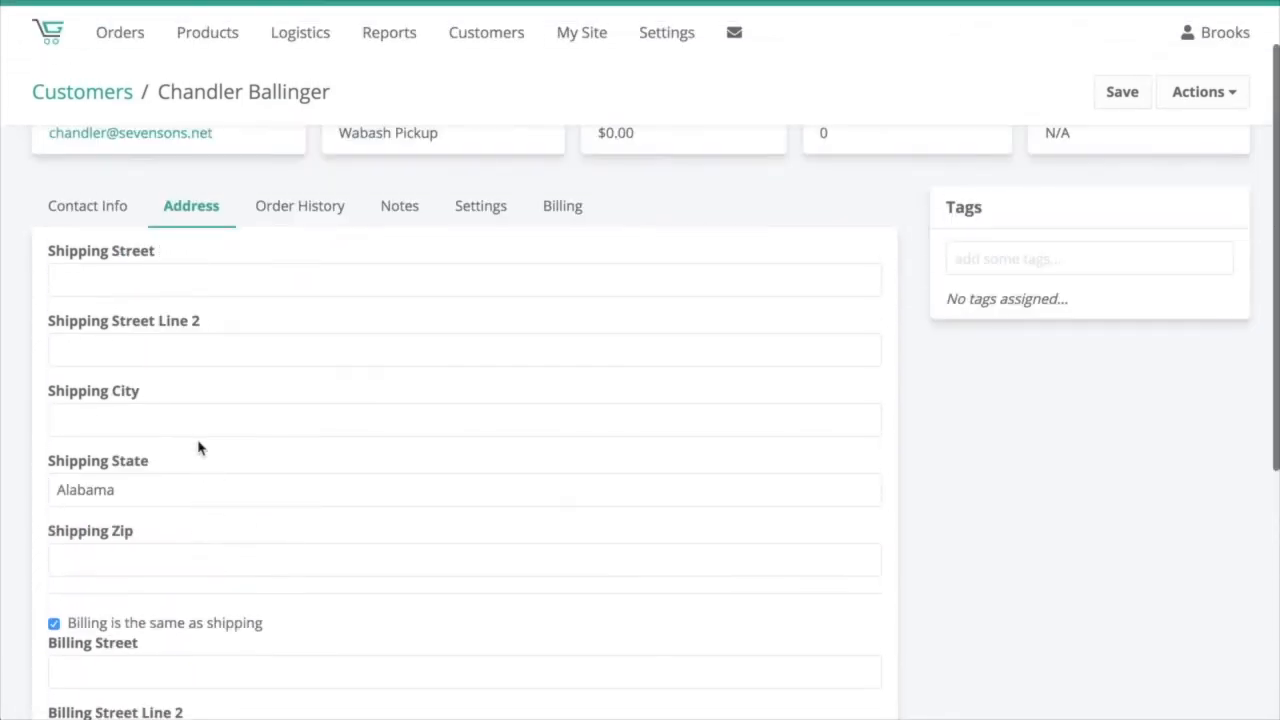
scroll(274, 520, "down", 1)
scroll(163, 309, "down", 3)
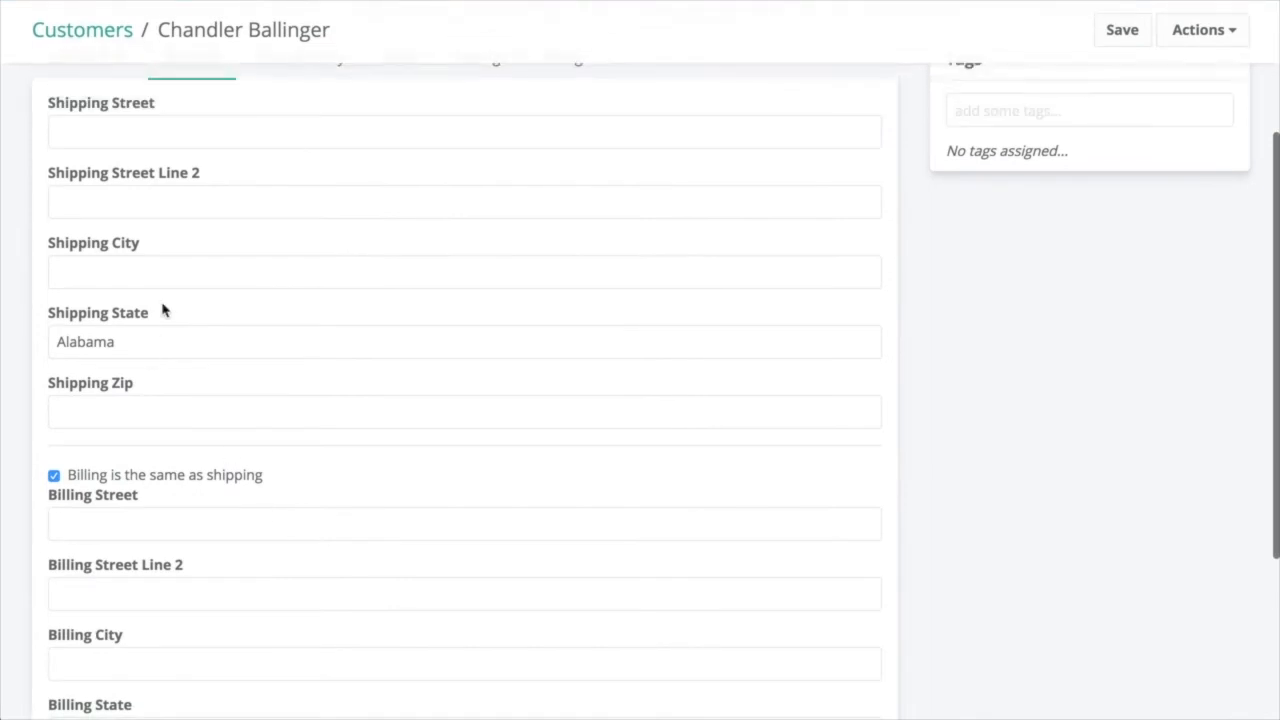
scroll(866, 623, "up", 5)
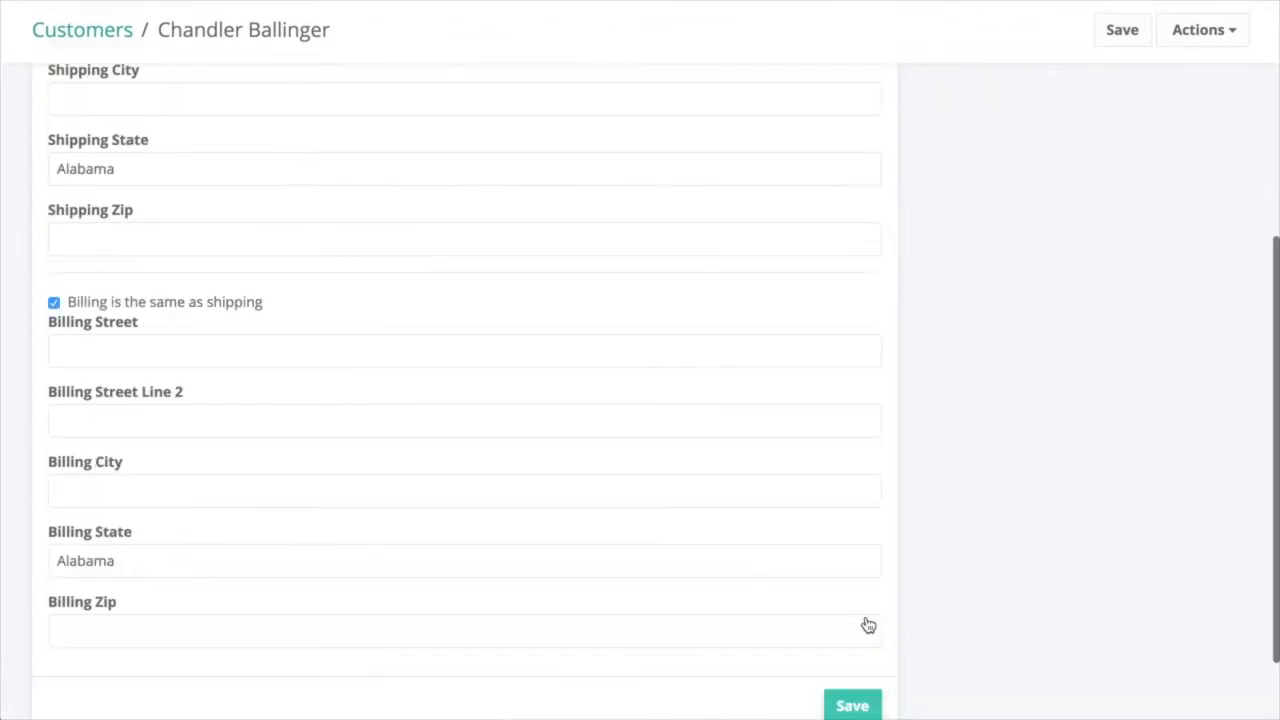
Step: Open the Order History tab and open order #3 from the list
left_click(300, 286)
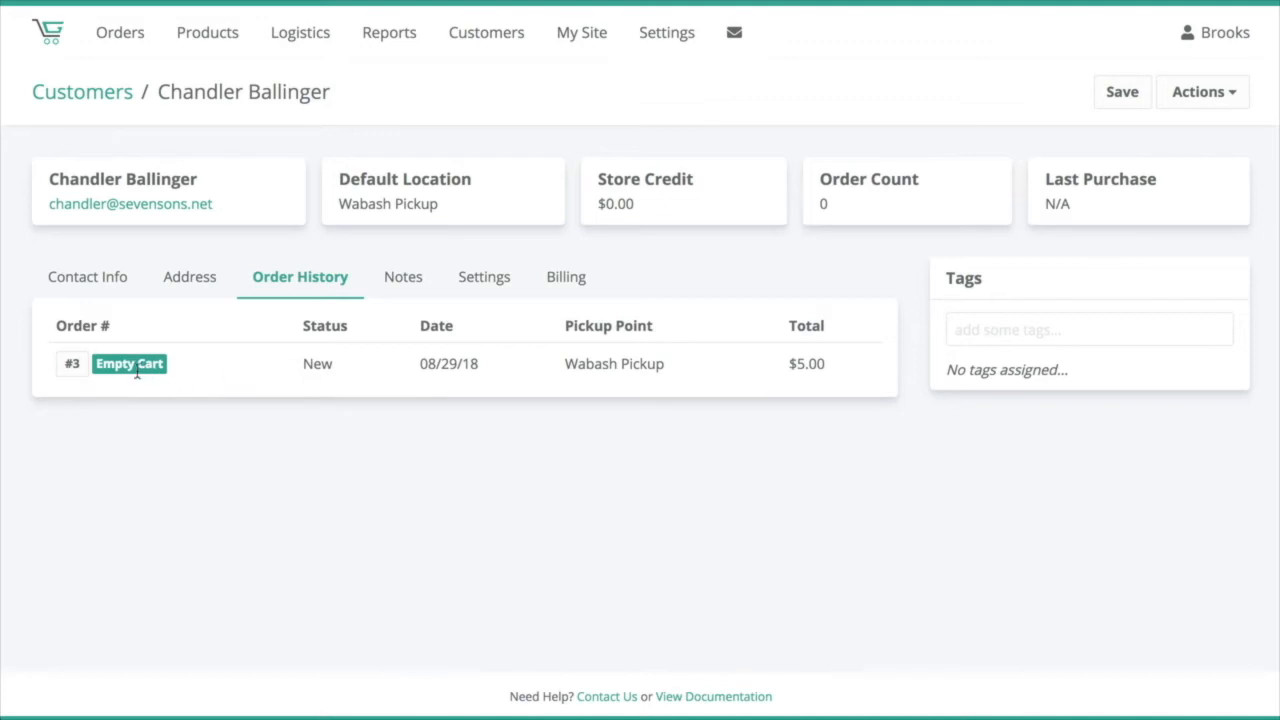
left_click_drag(166, 371, 93, 369)
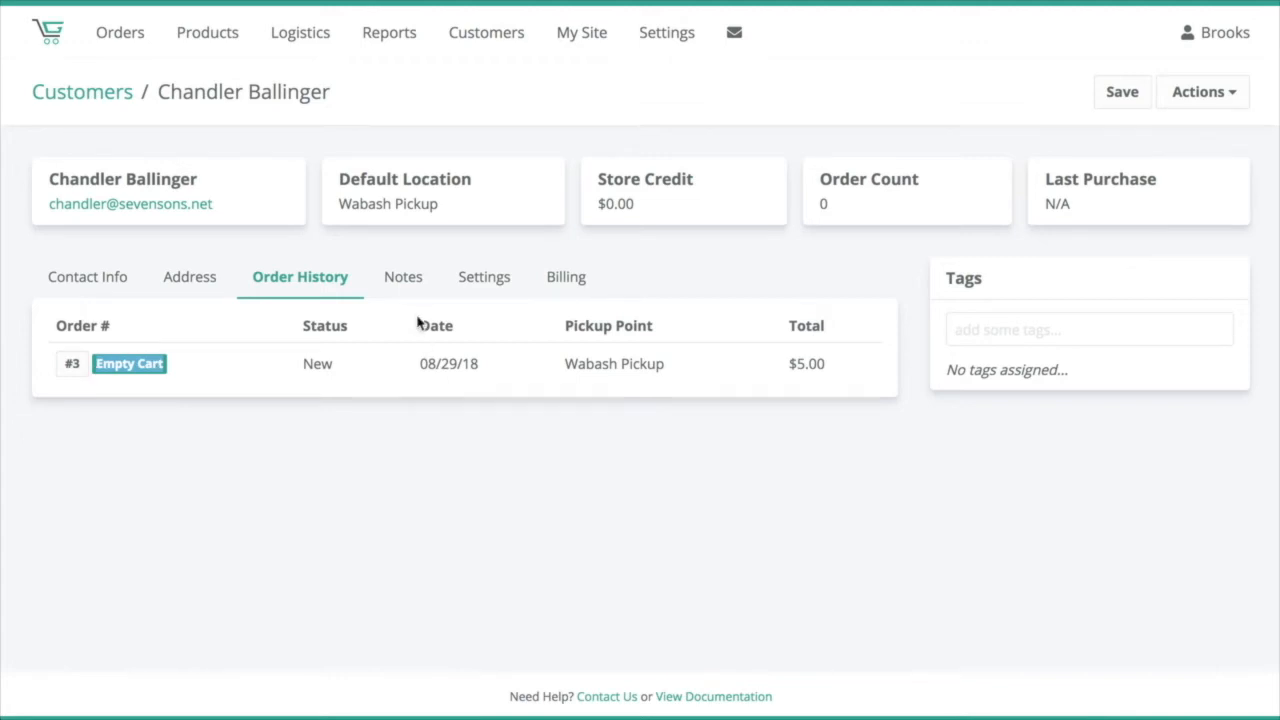
left_click(71, 367)
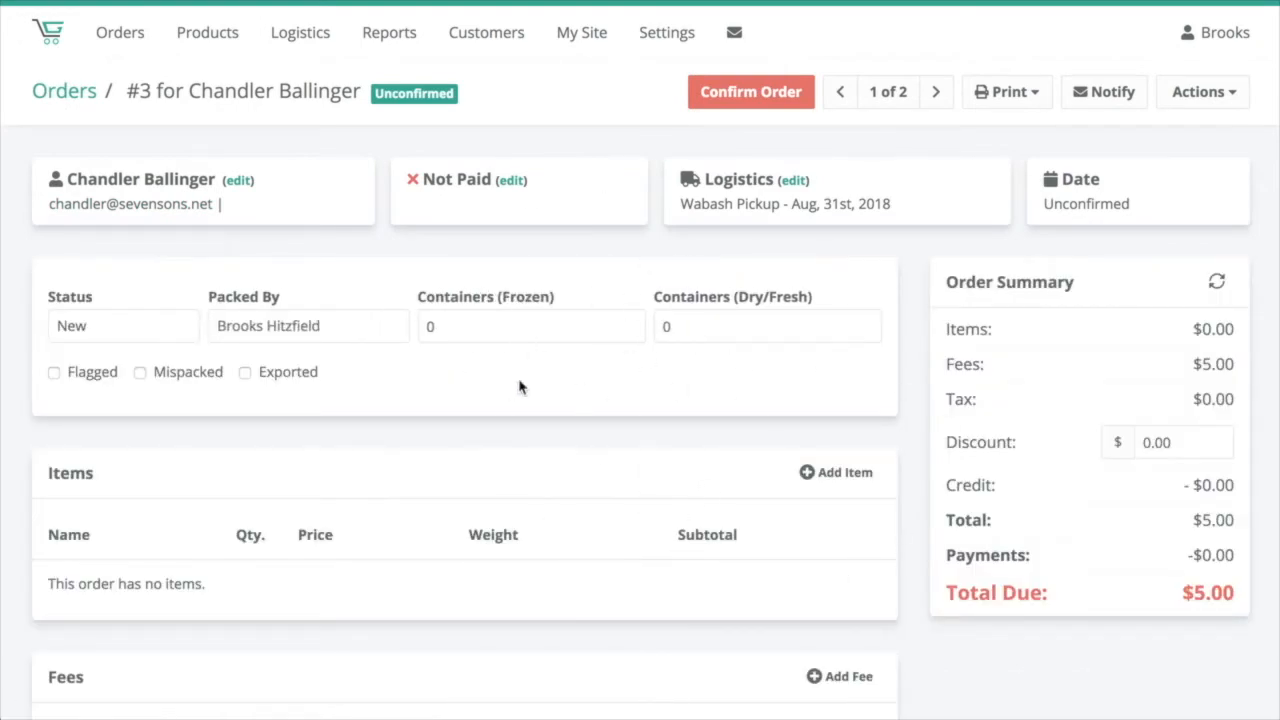
Step: Preview the Confirm Order dialog, dismiss it, and return to the customer record
left_click(750, 94)
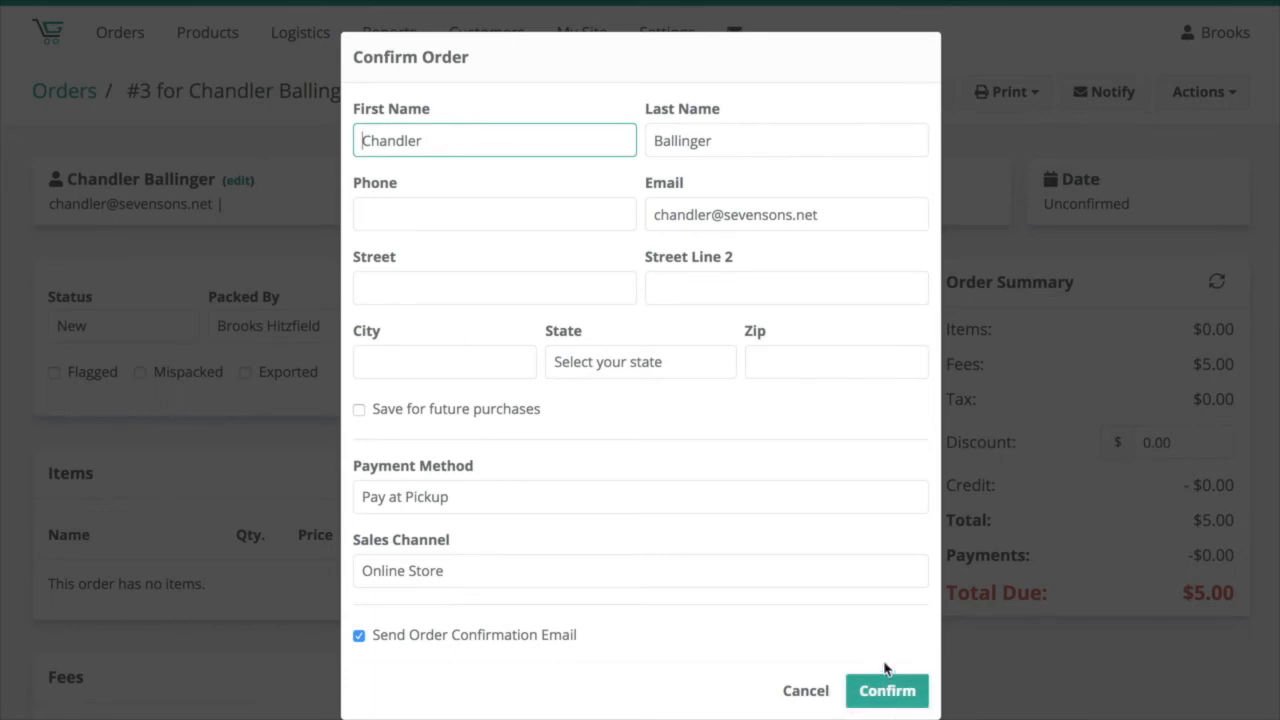
left_click(186, 156)
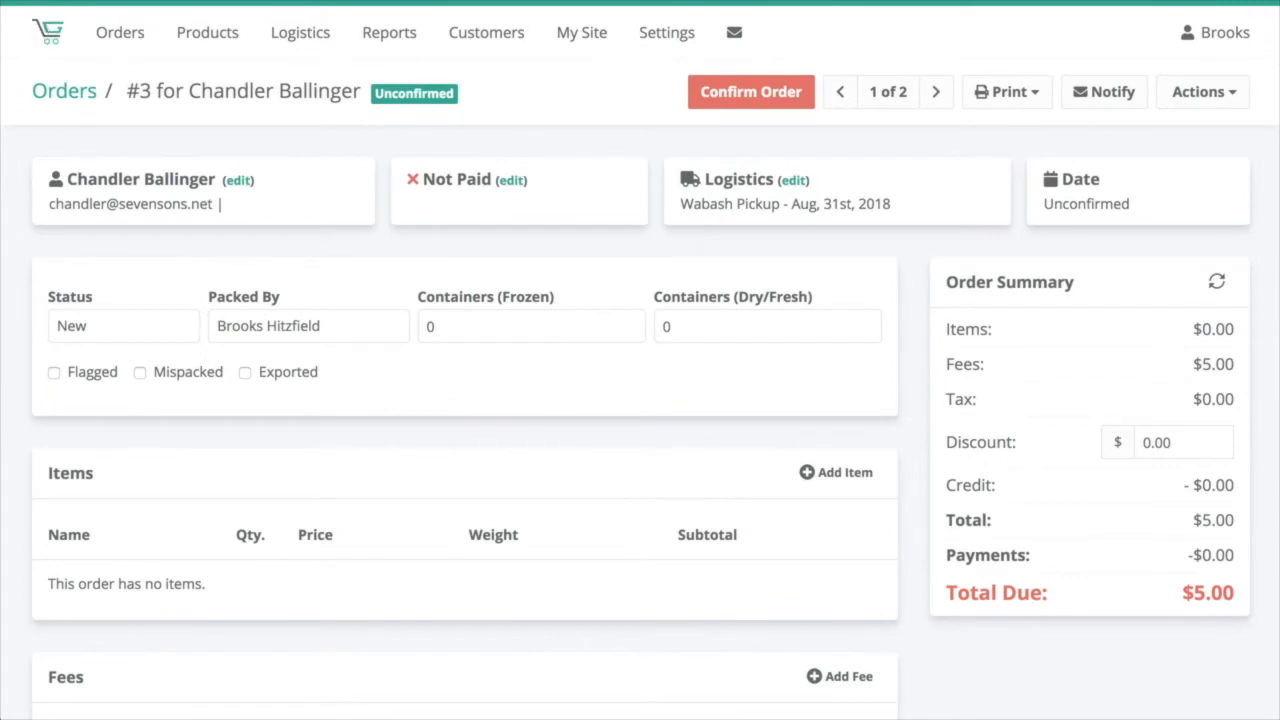
key("alt+Left")
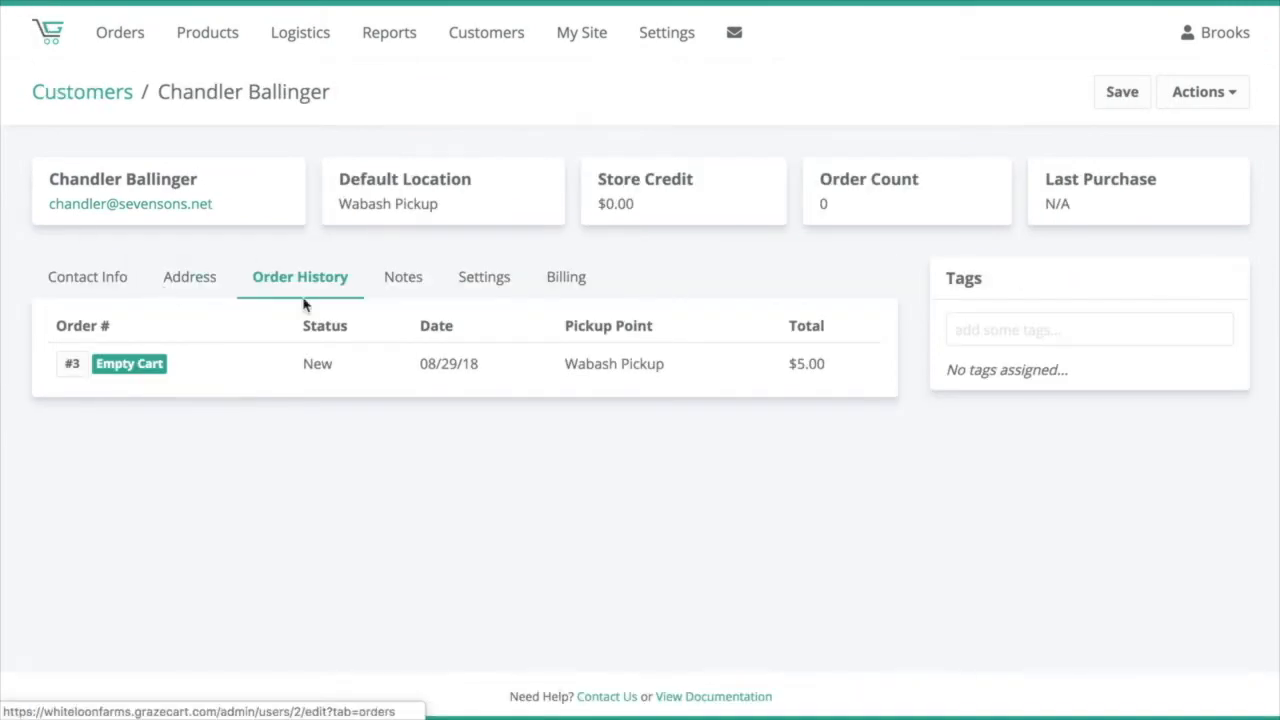
Step: View the customer's Notes tab, then switch to the Settings tab
left_click(411, 283)
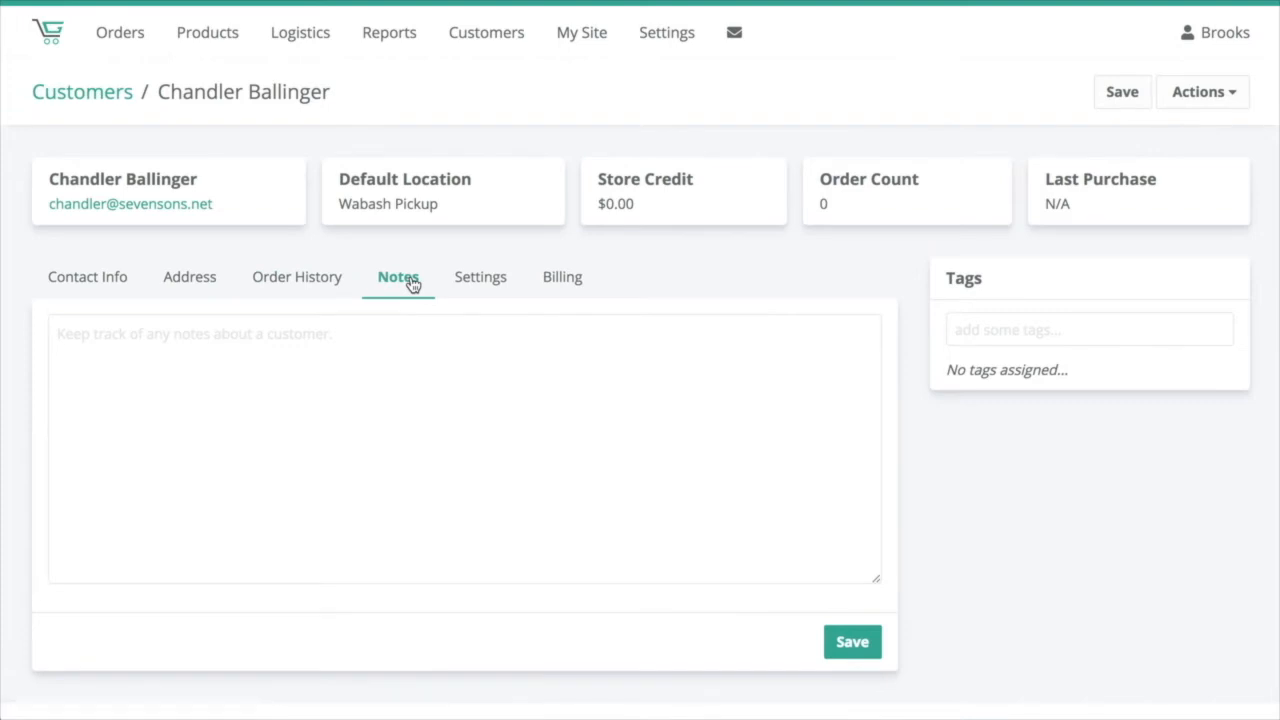
left_click(388, 381)
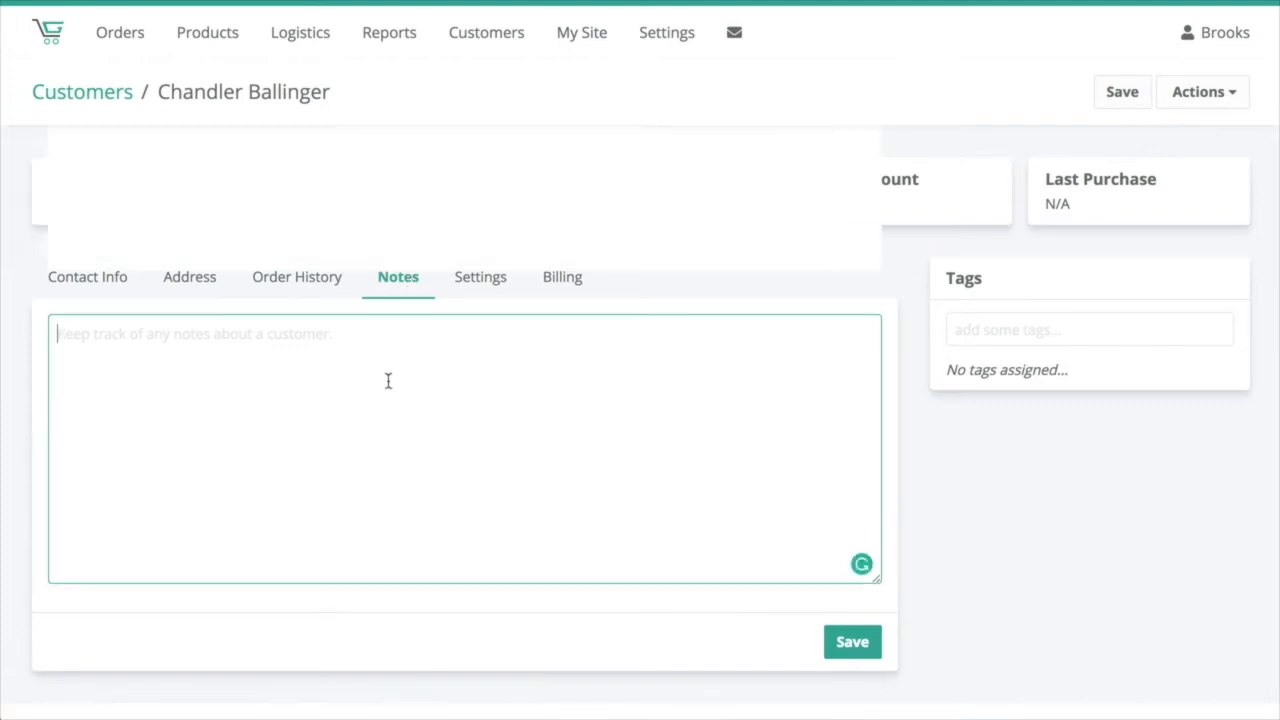
left_click(486, 286)
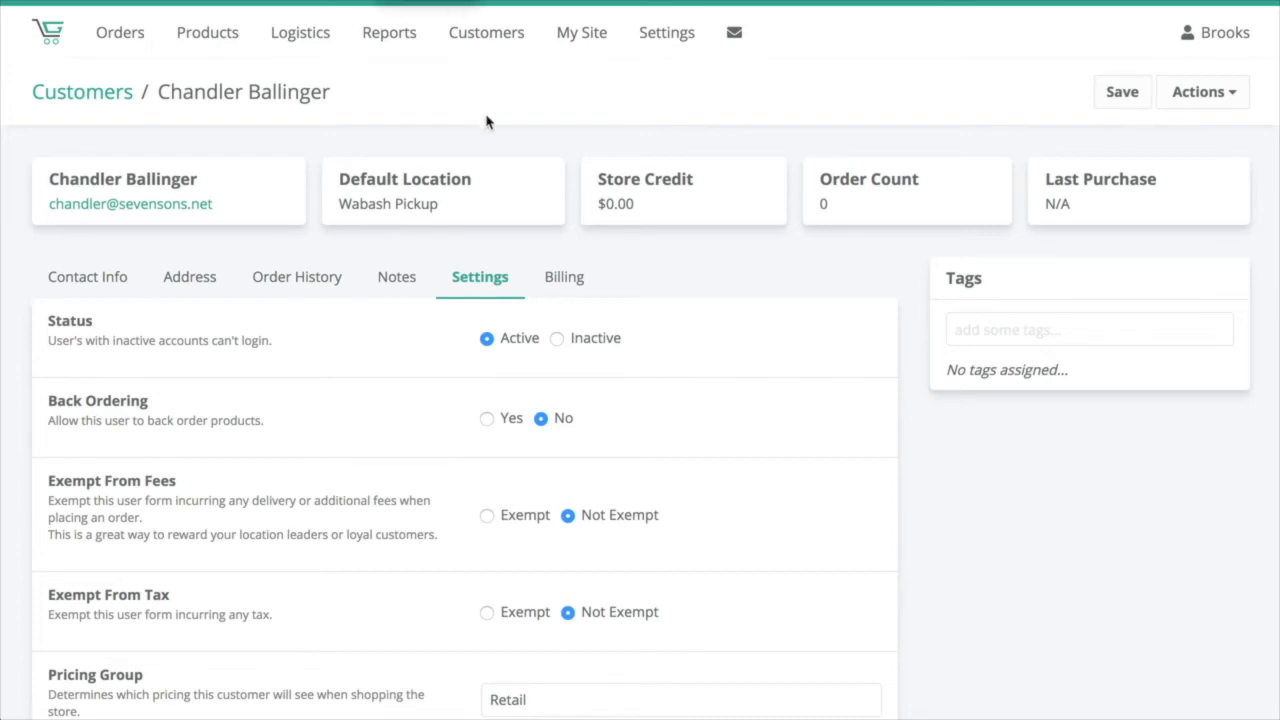
Step: Set the customer's status to Inactive and allow back ordering
left_click(557, 339)
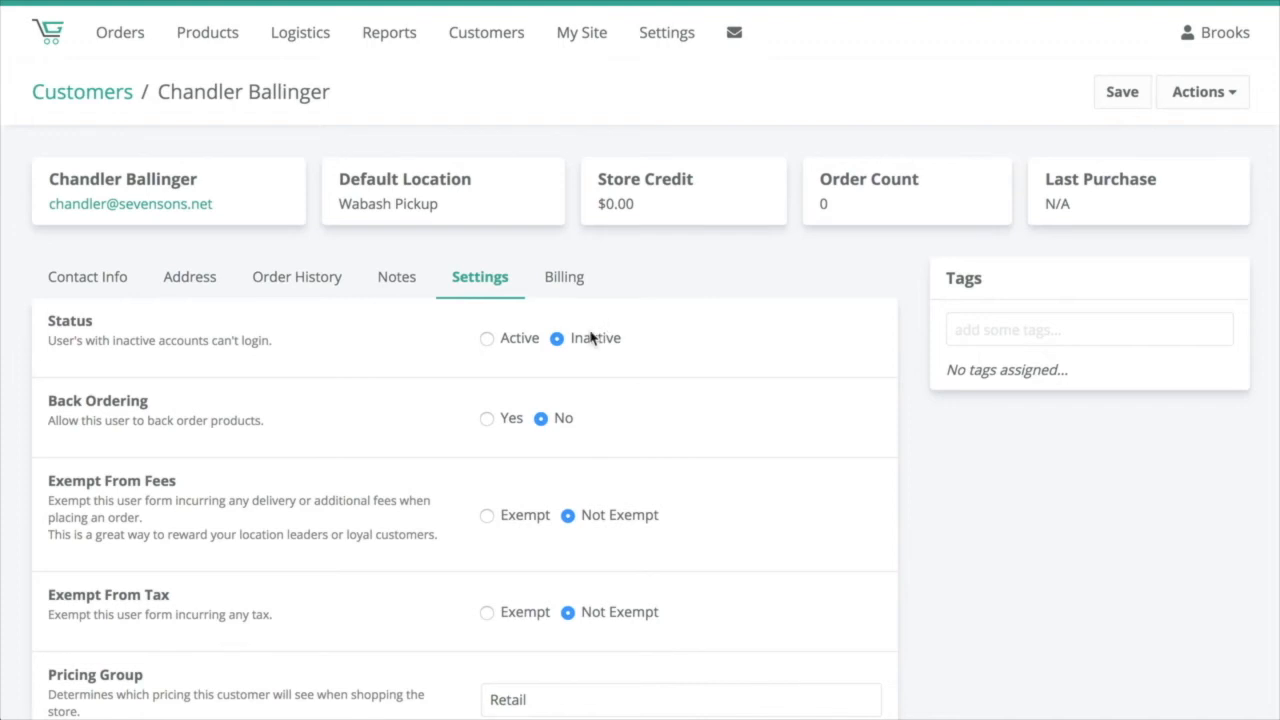
scroll(591, 374, "down", 3)
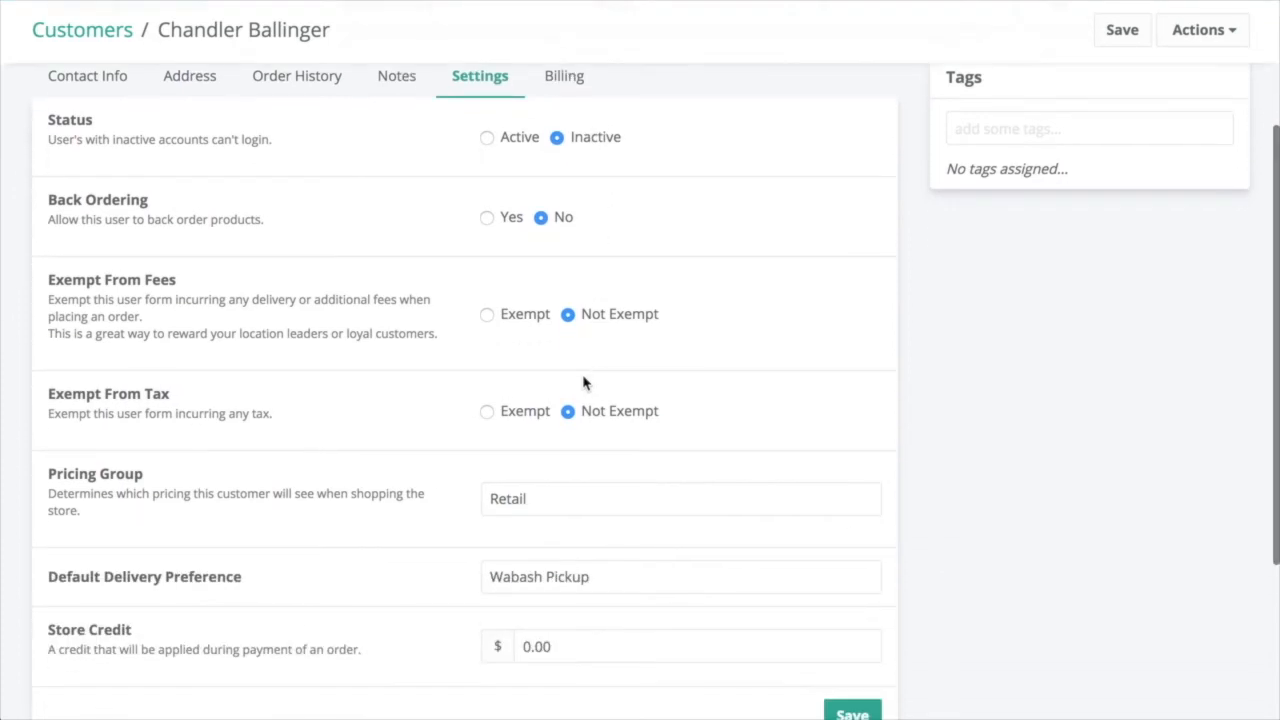
left_click(487, 218)
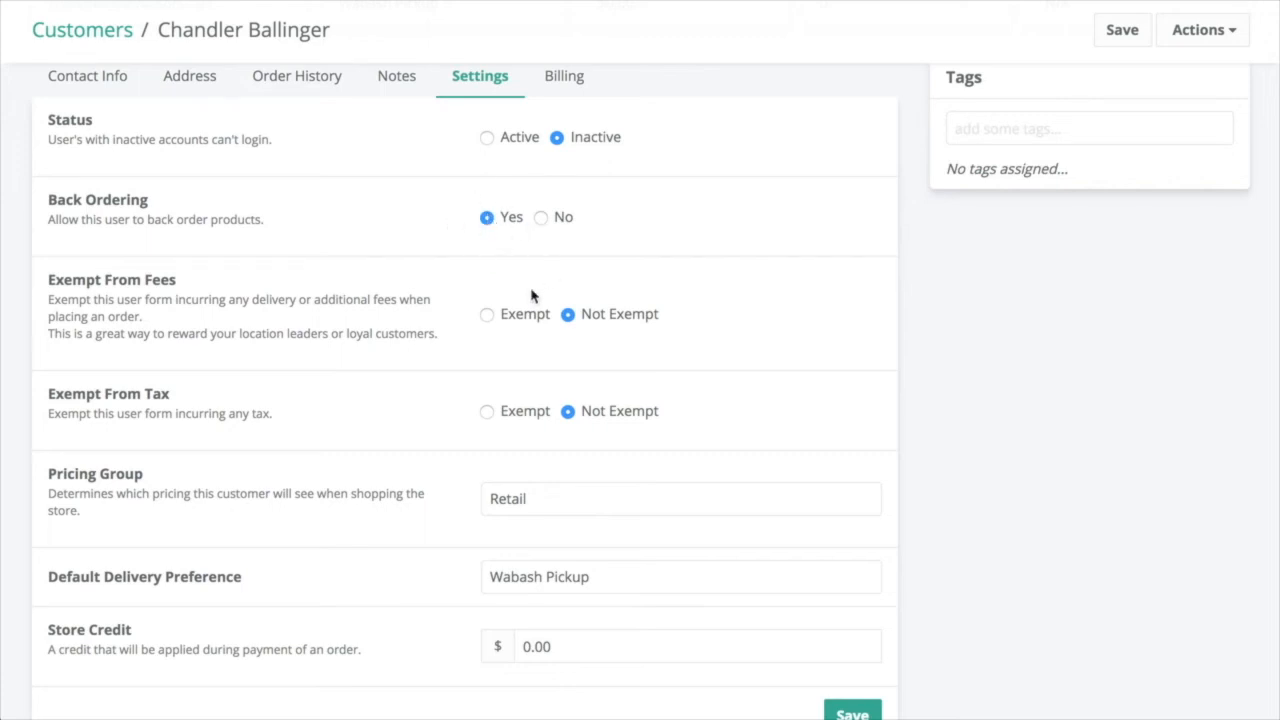
Step: Review the Pricing Group and Default Delivery Preference options without changing them
scroll(530, 300, "down", 2)
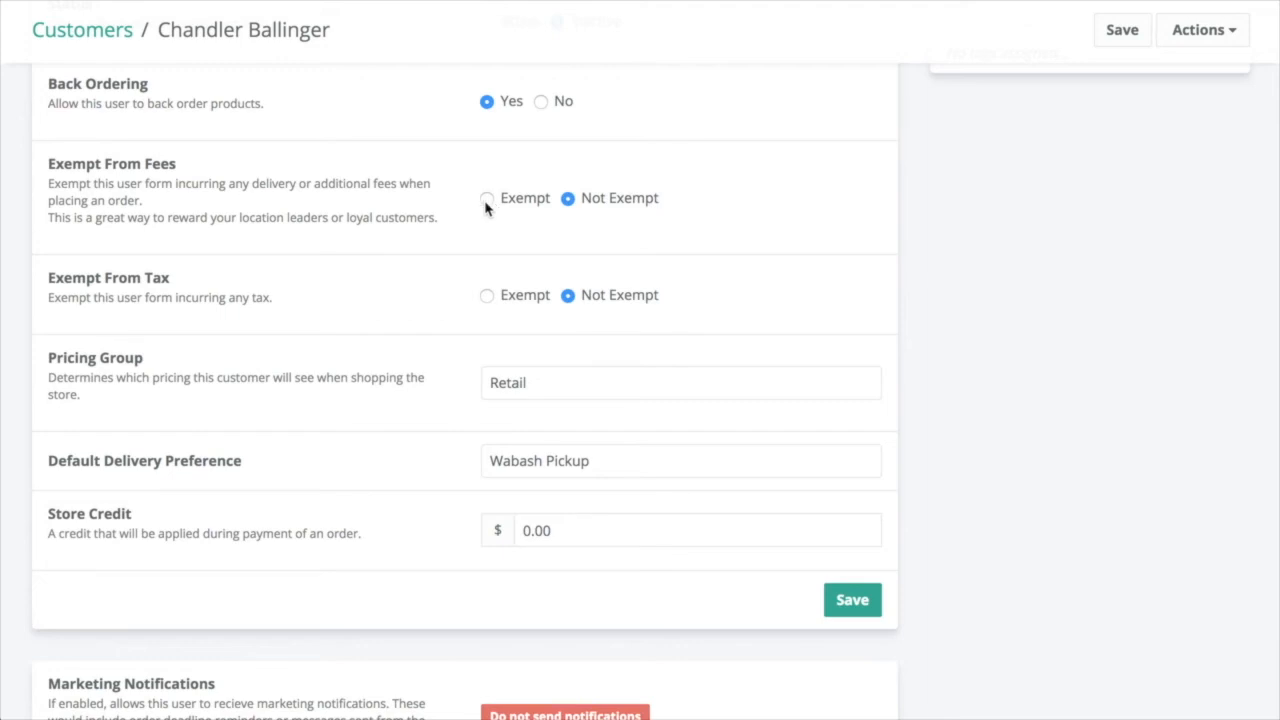
scroll(533, 236, "down", 1)
scroll(489, 240, "down", 1)
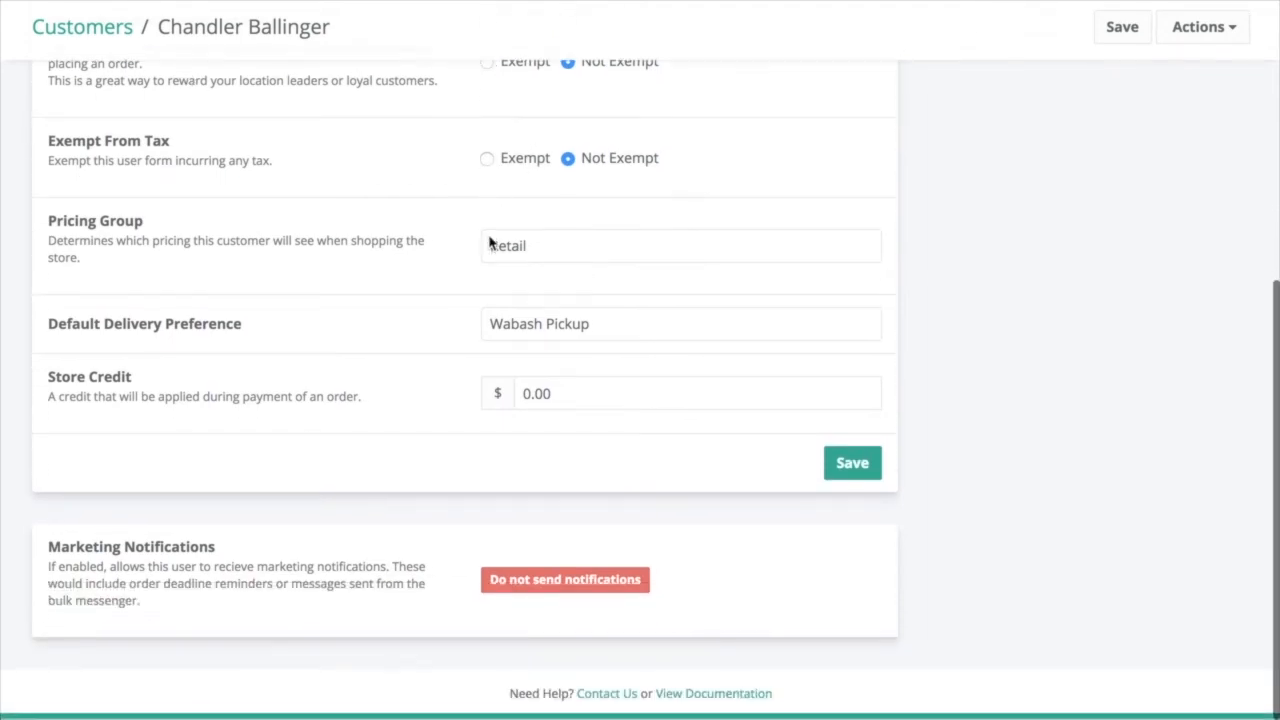
left_click(571, 249)
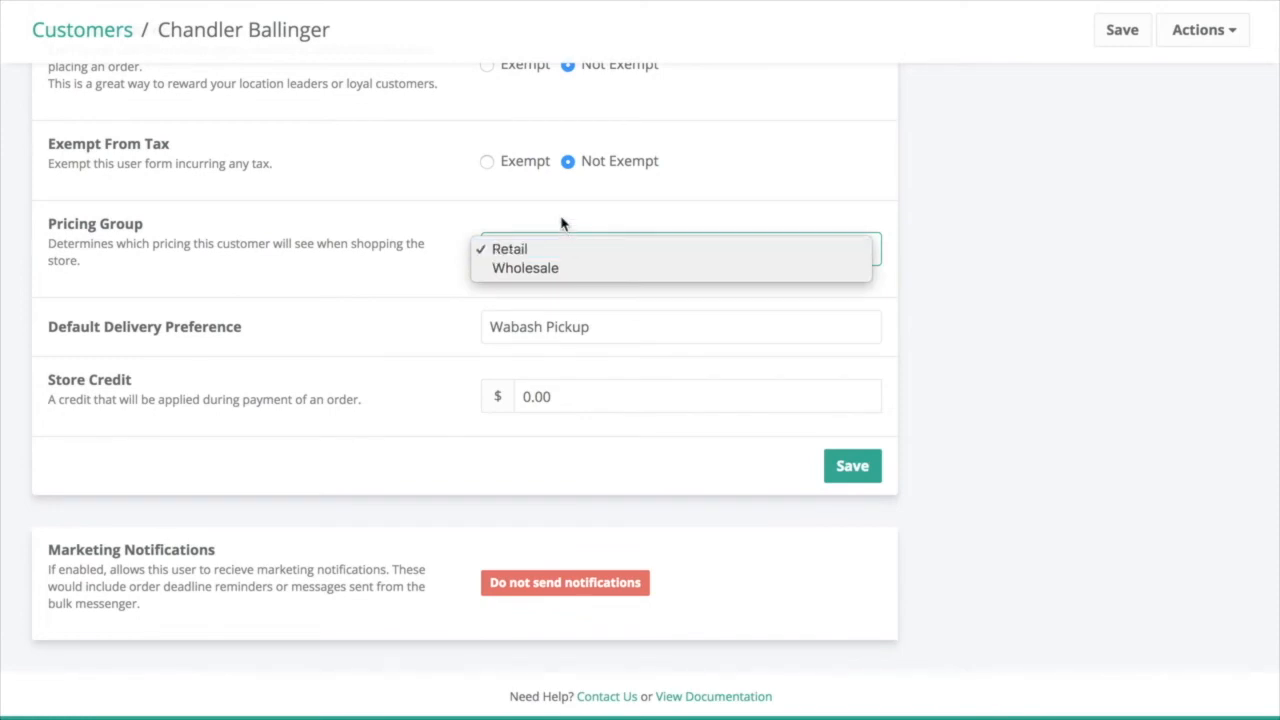
left_click(561, 224)
left_click(415, 331)
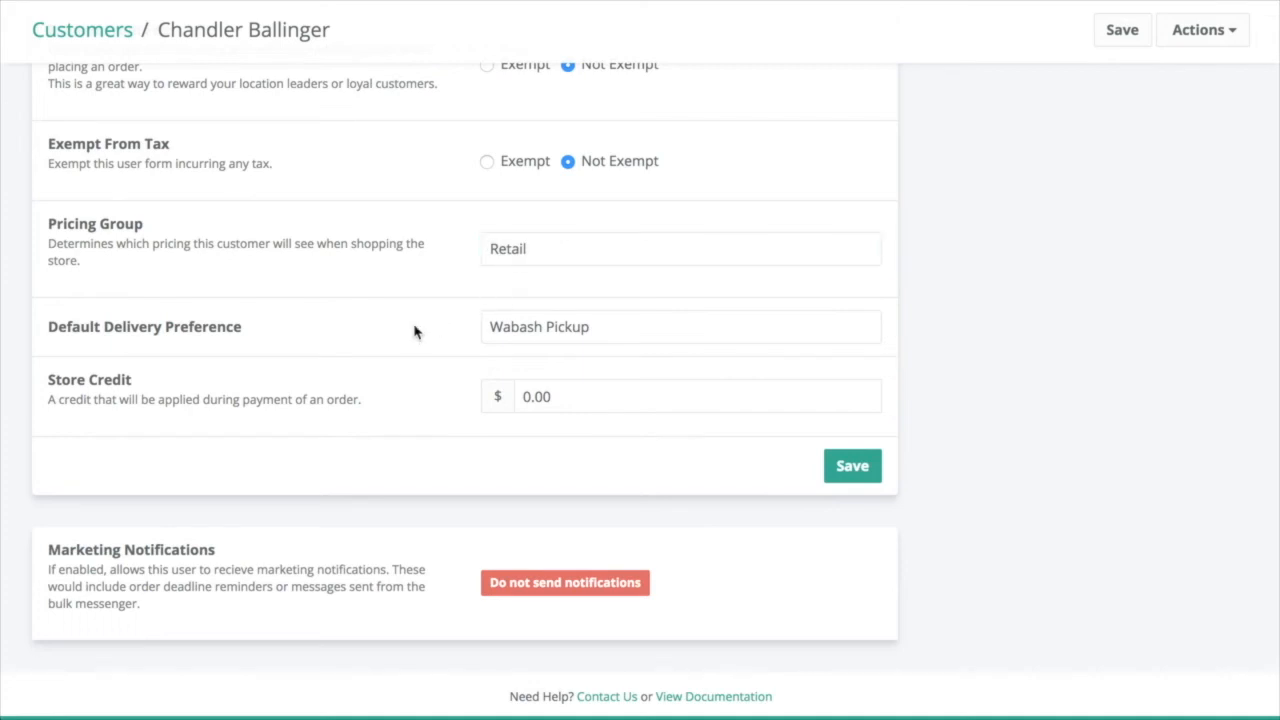
left_click(631, 338)
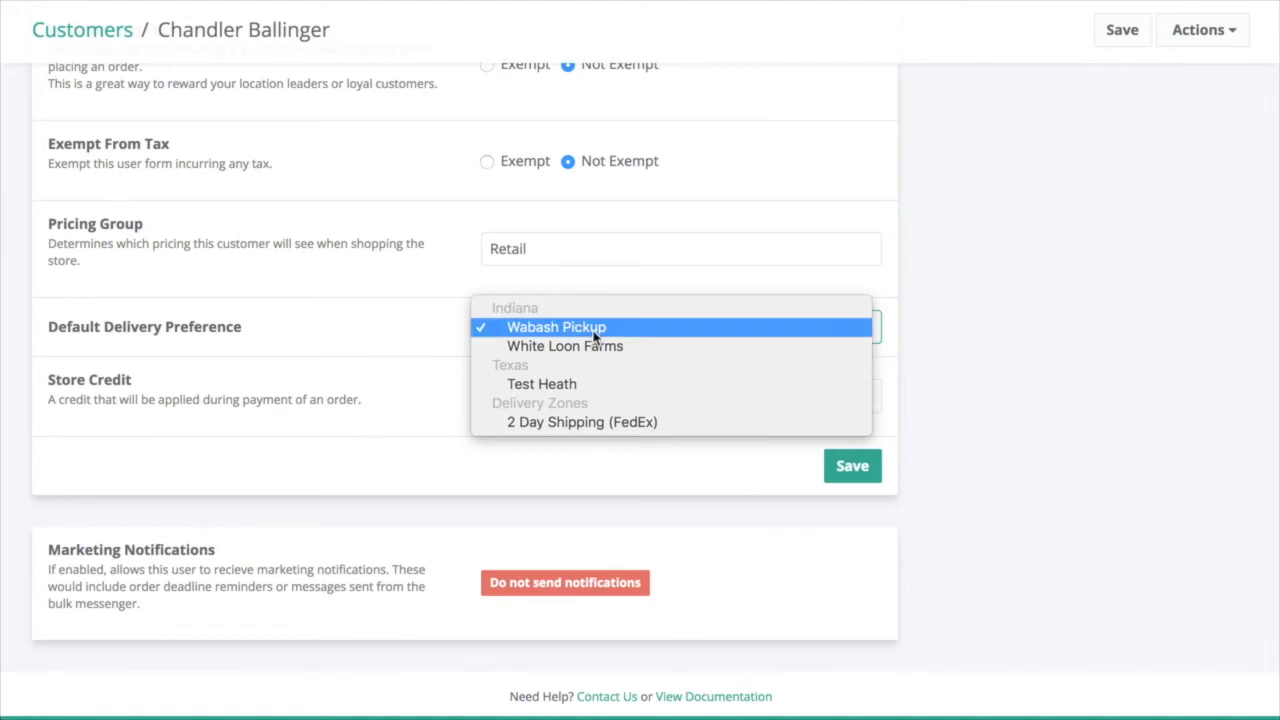
left_click(405, 315)
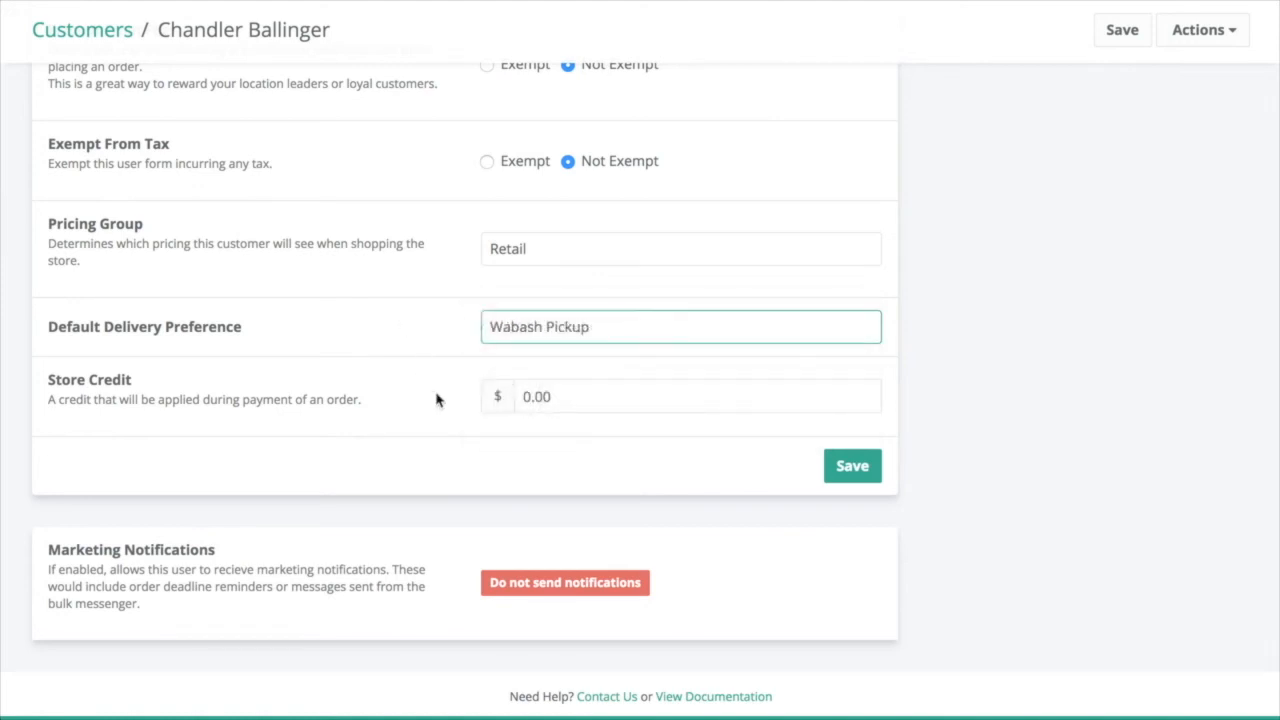
Step: Set the customer's store credit to 10
left_click_drag(617, 397, 449, 397)
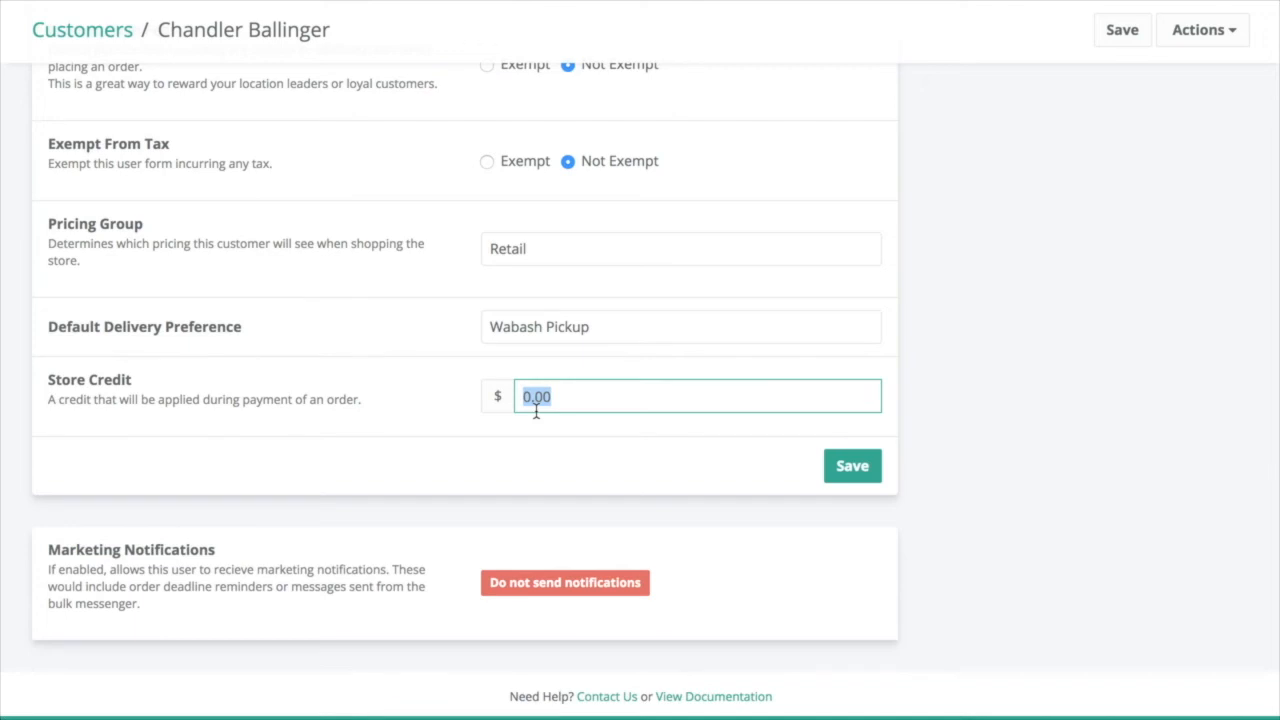
type("10")
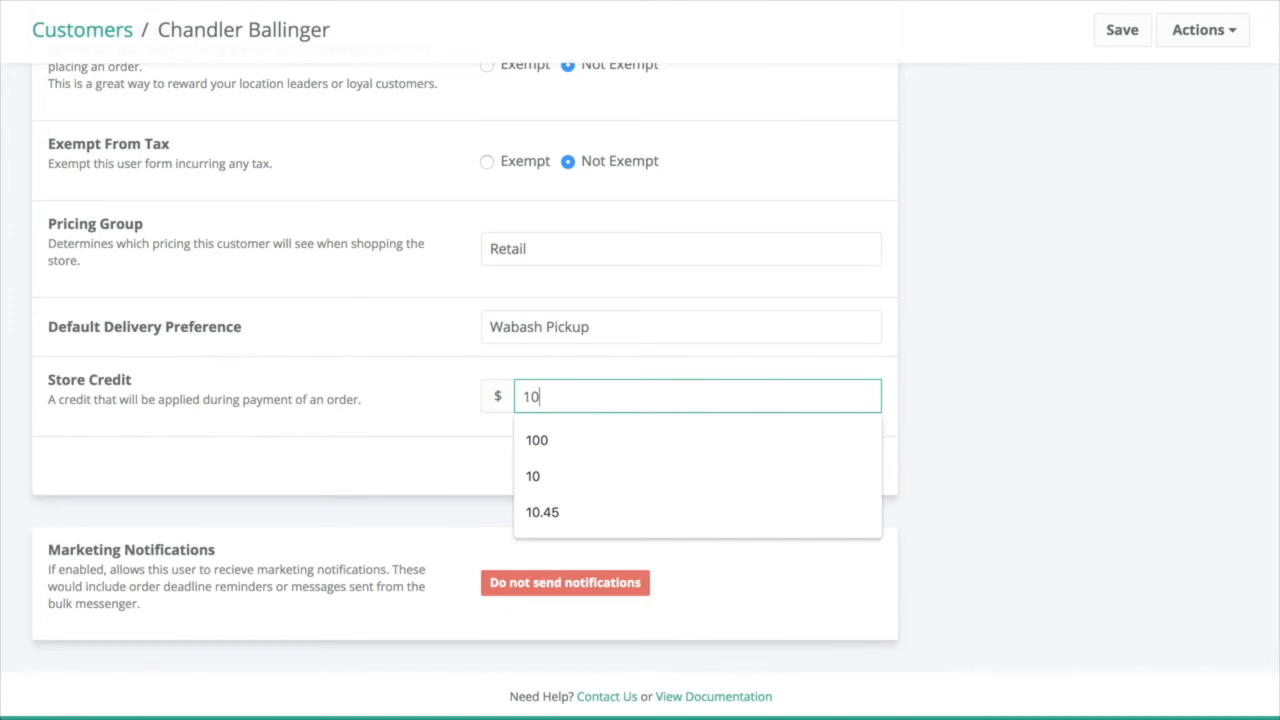
Step: Save the customer's settings and review the saved store credit amount
left_click(946, 400)
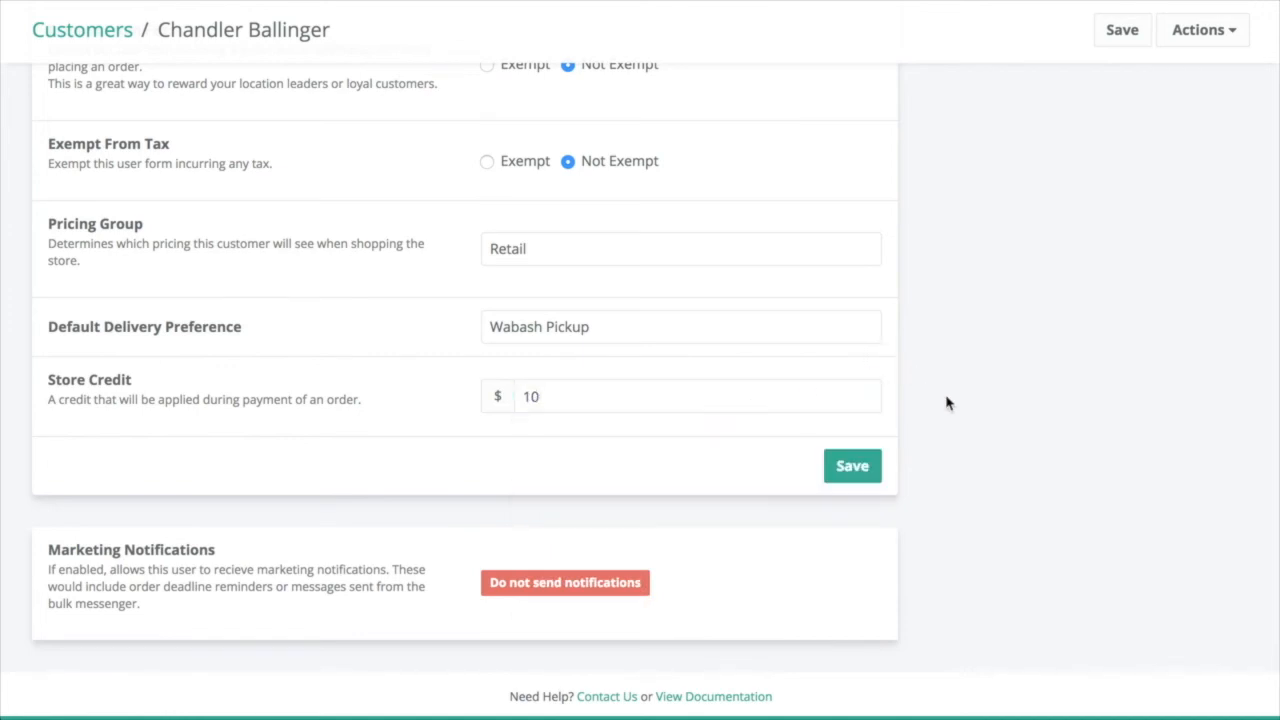
left_click(858, 468)
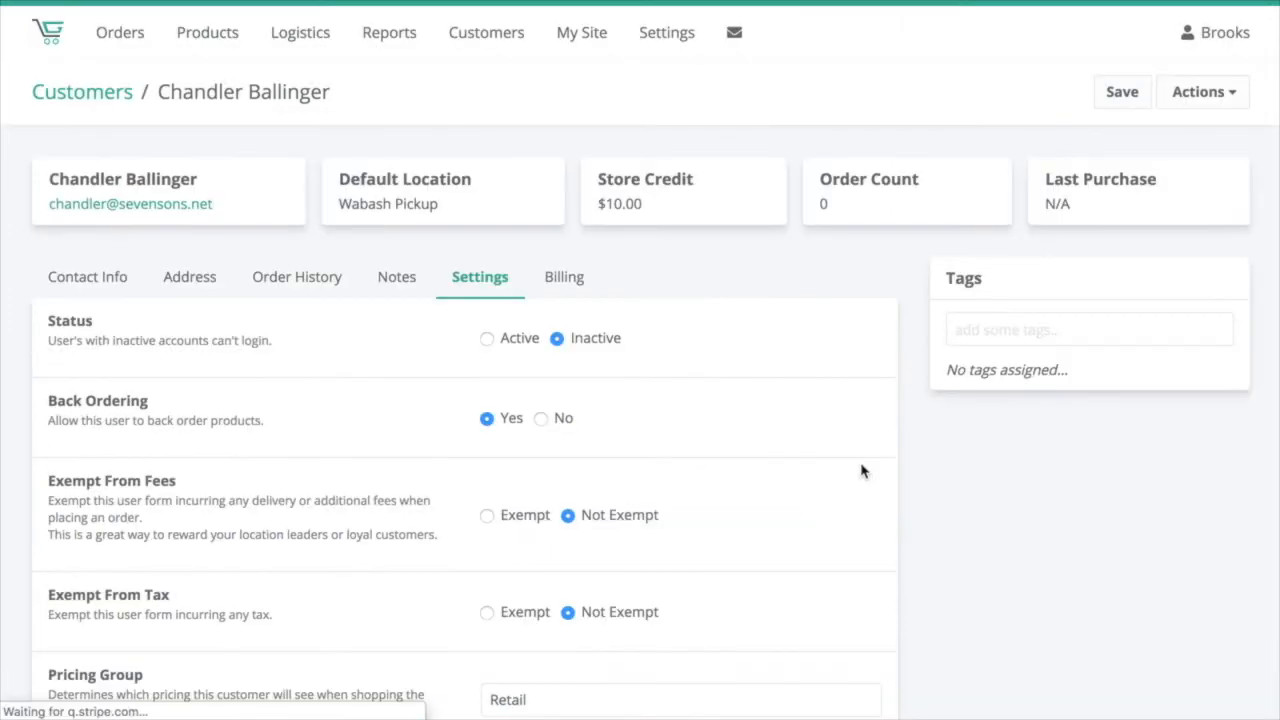
scroll(862, 470, "down", 4)
scroll(862, 470, "down", 1)
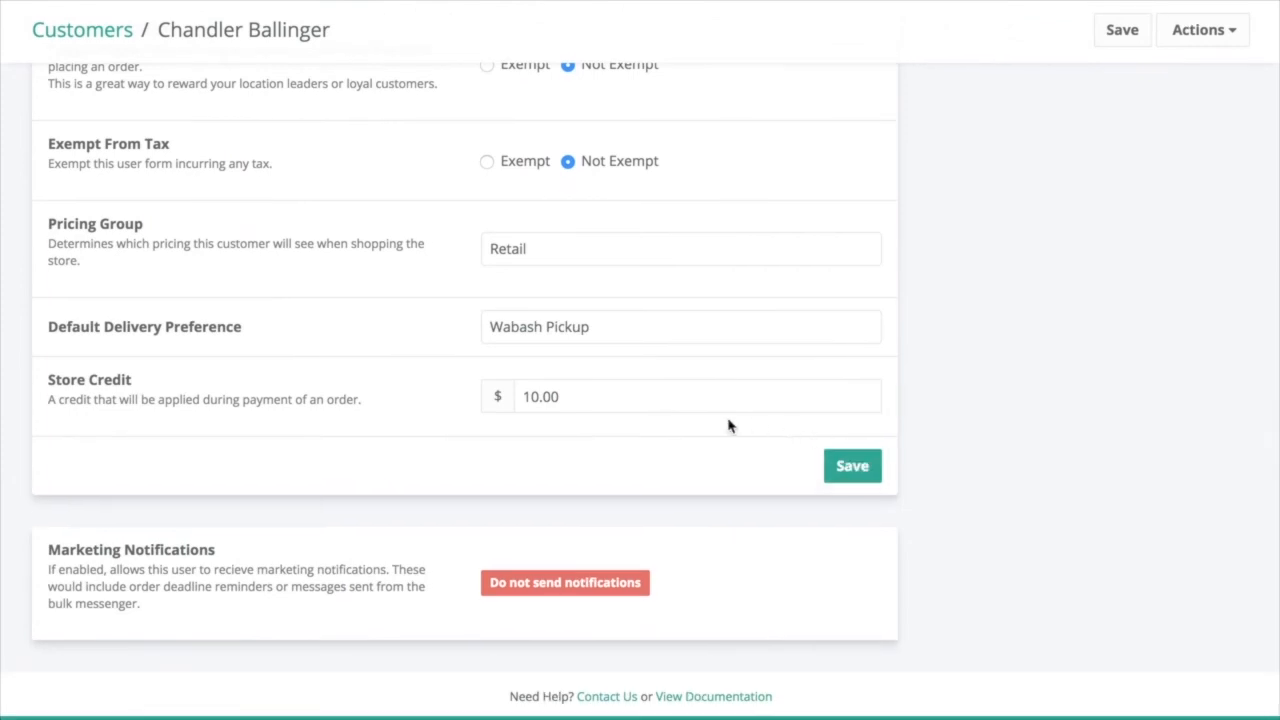
scroll(186, 433, "down", 1)
left_click_drag(598, 400, 507, 400)
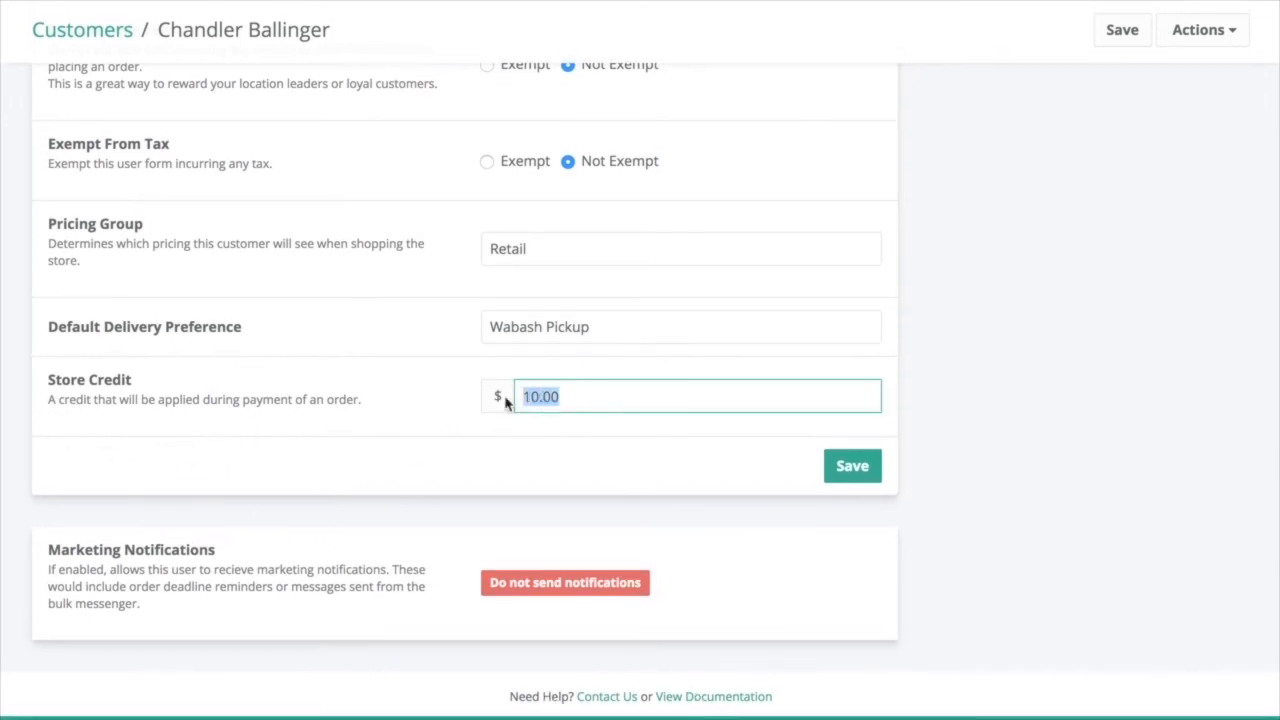
left_click(507, 446)
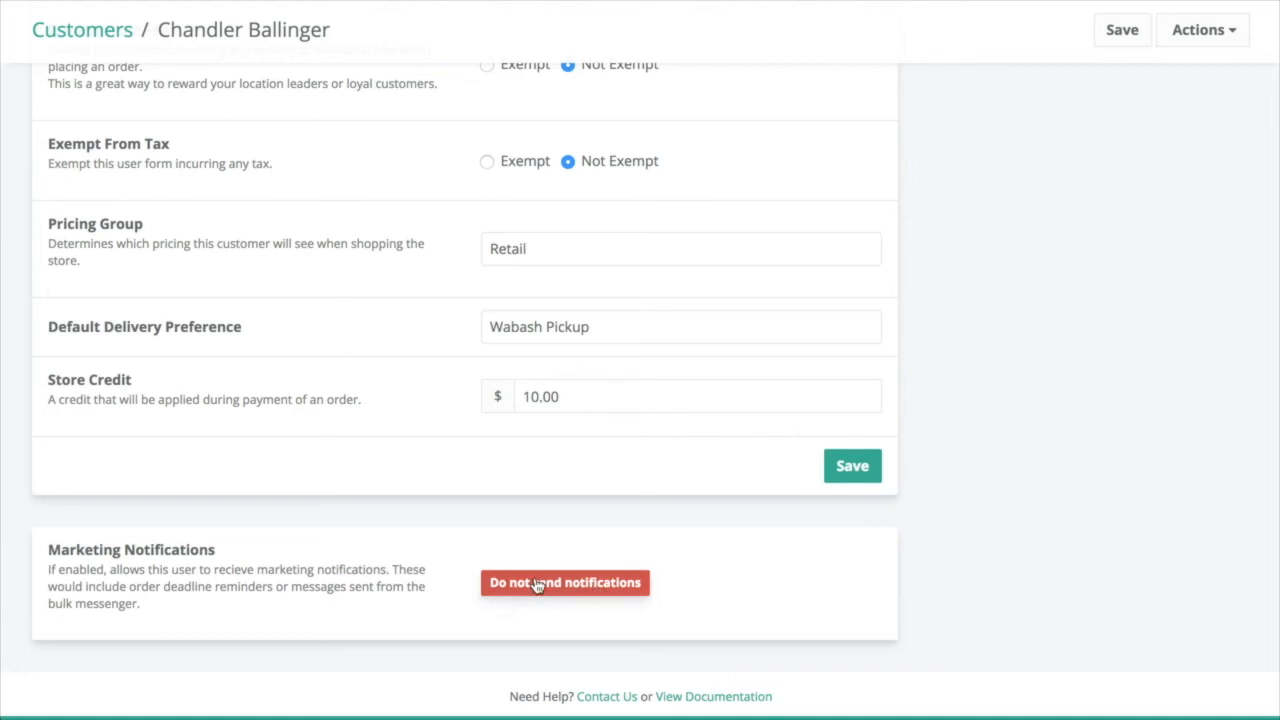
scroll(530, 588, "up", 5)
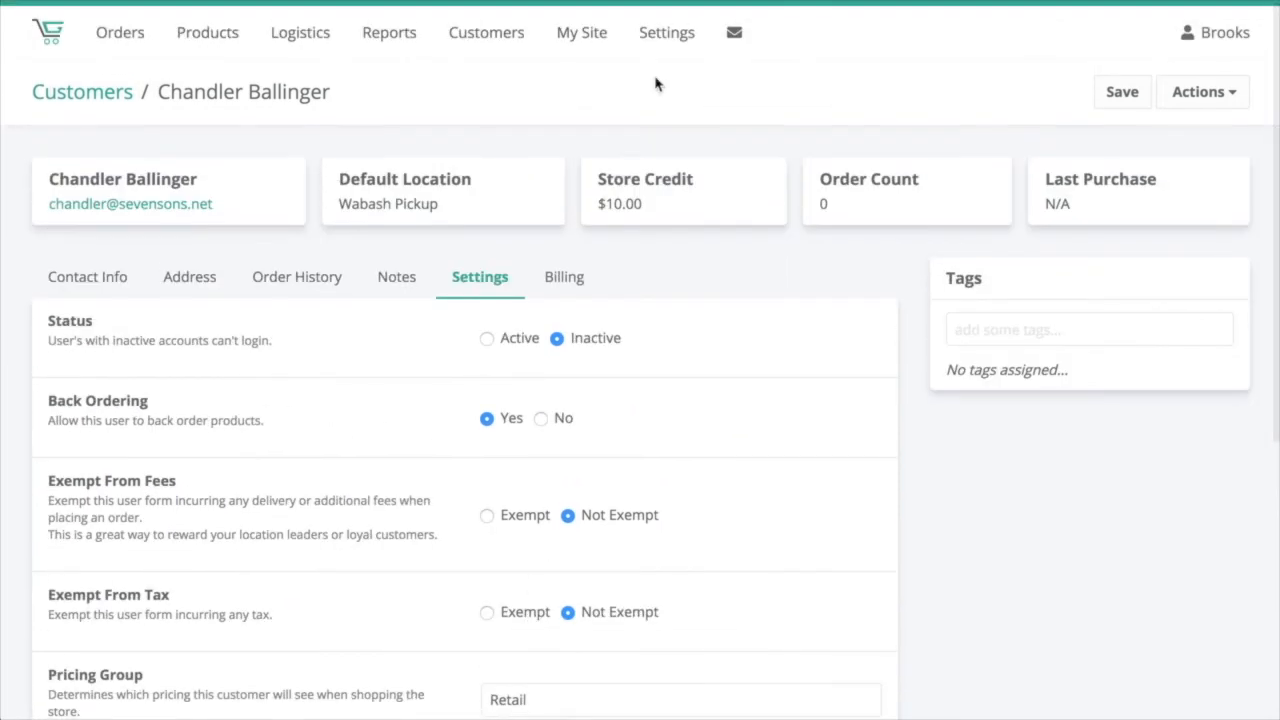
left_click(1115, 331)
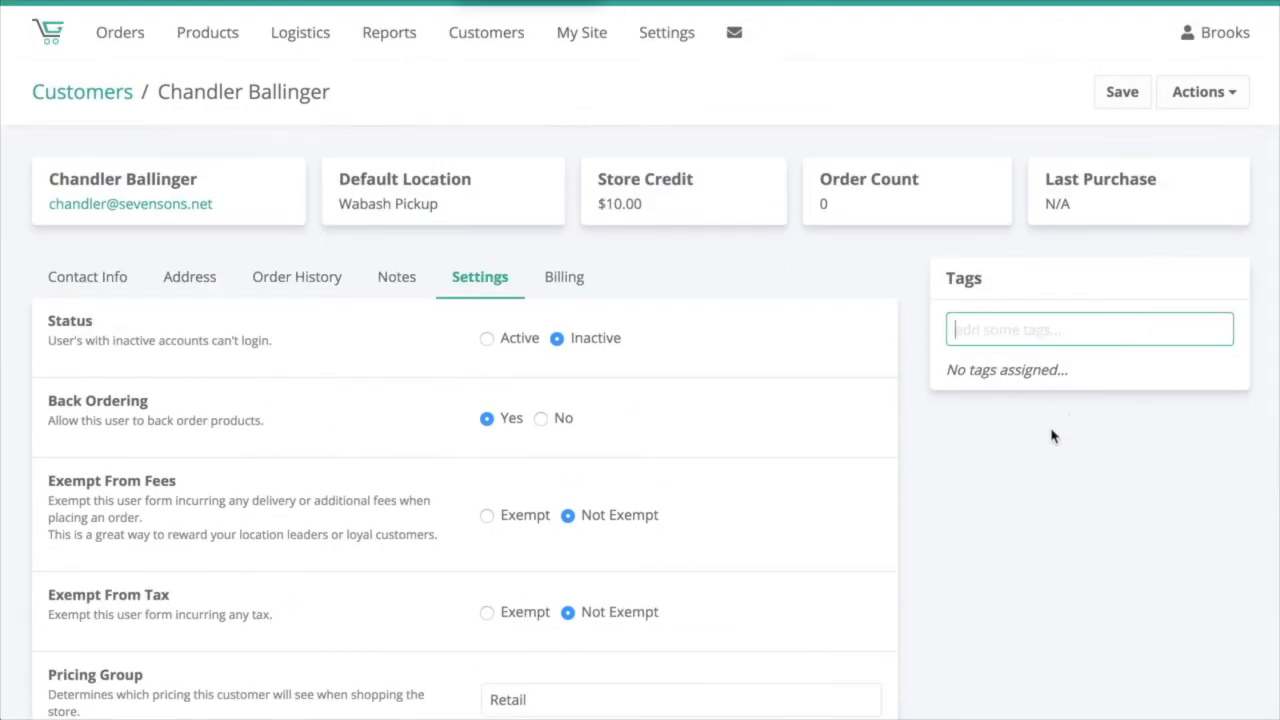
left_click(991, 276)
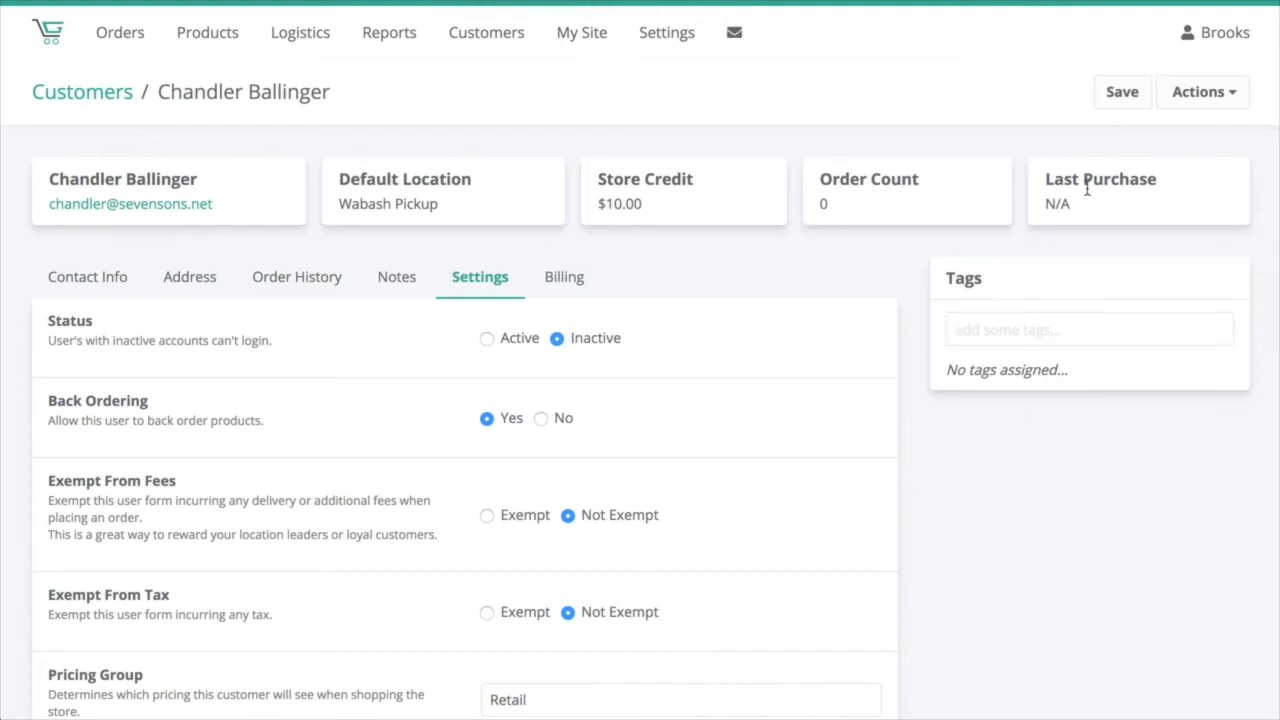
Step: Open the Create Order dialog for the customer and cancel it without creating an order
left_click(1199, 93)
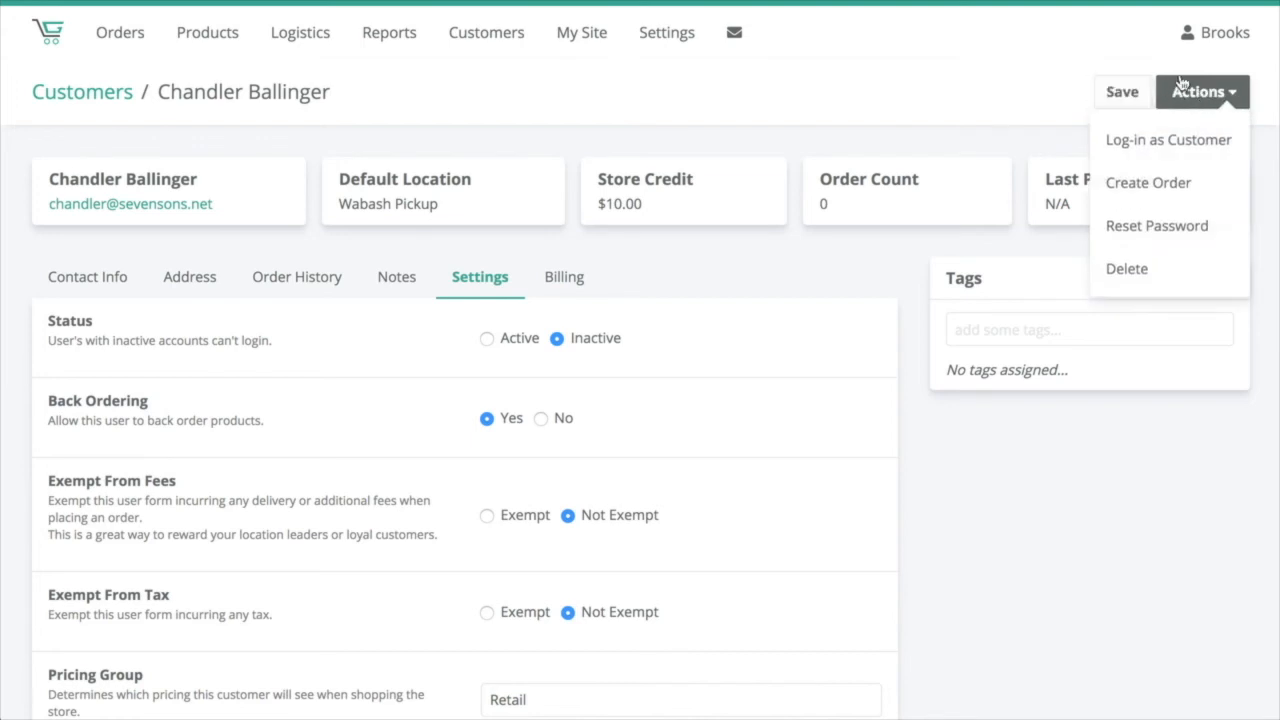
left_click(1214, 185)
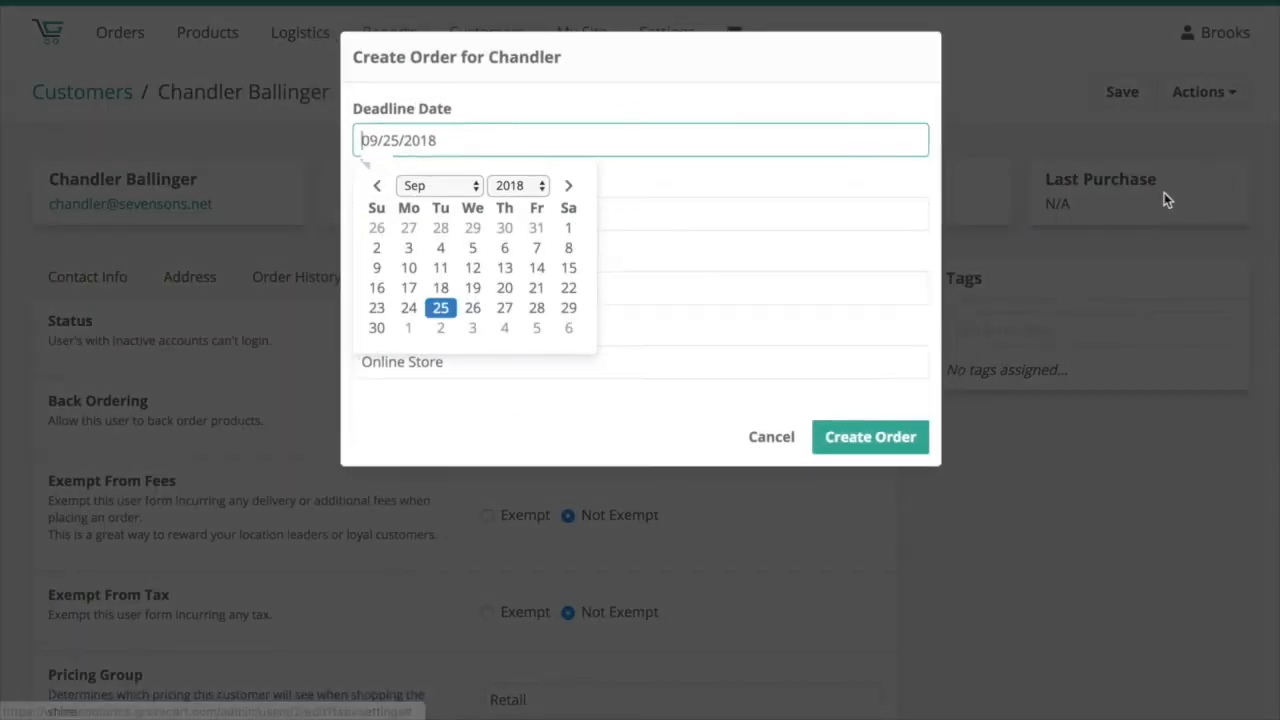
left_click(667, 179)
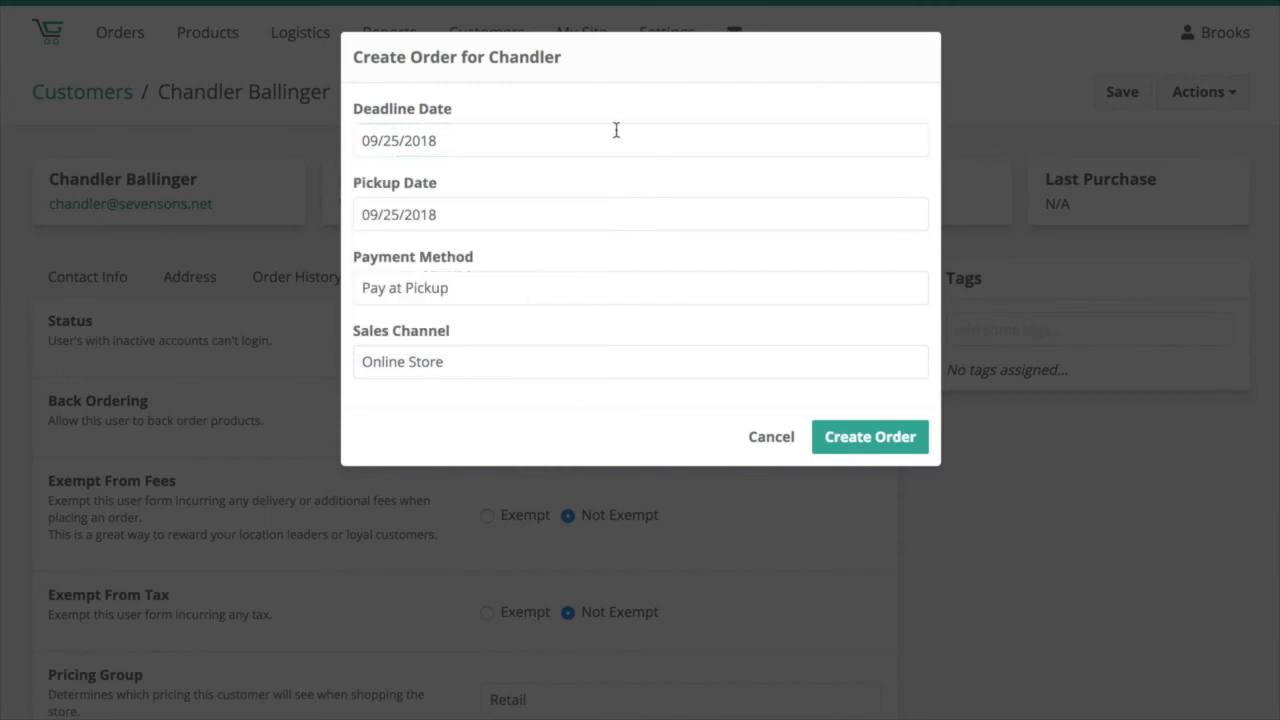
left_click(772, 437)
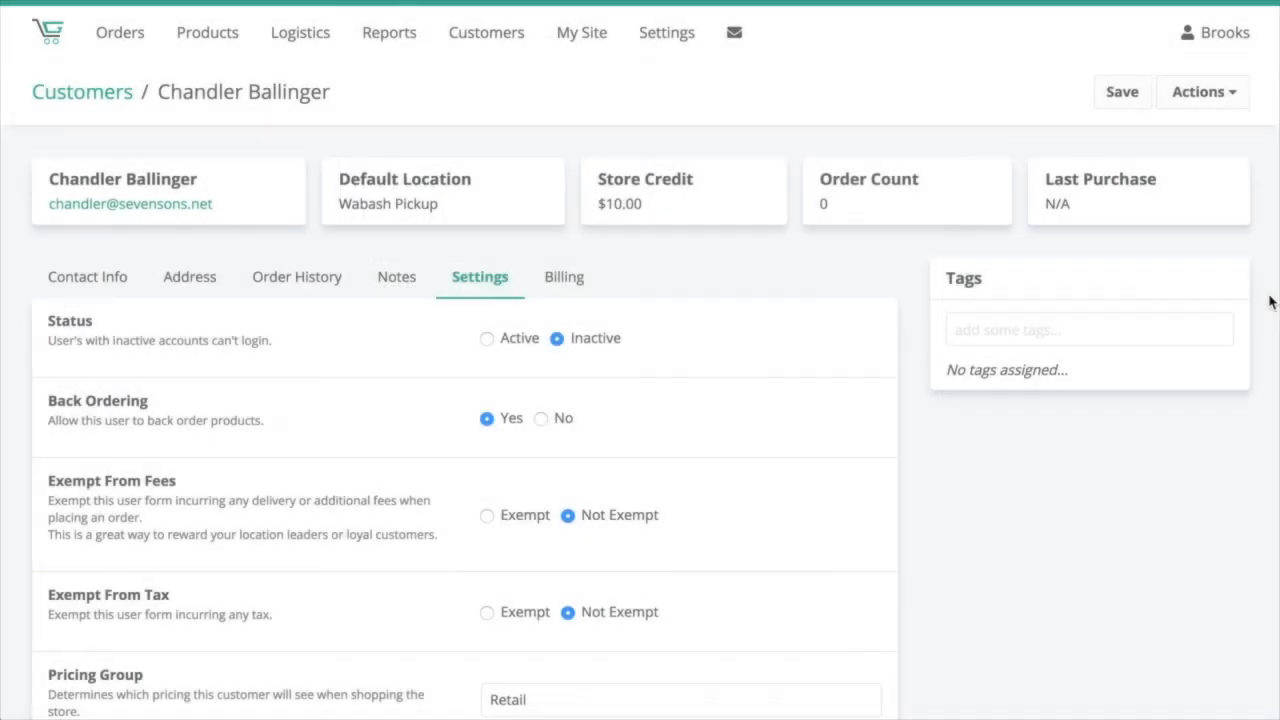
Step: Review the customer actions, then open the Billing tab and browse the Default Payment Method options without changing them
left_click(1204, 92)
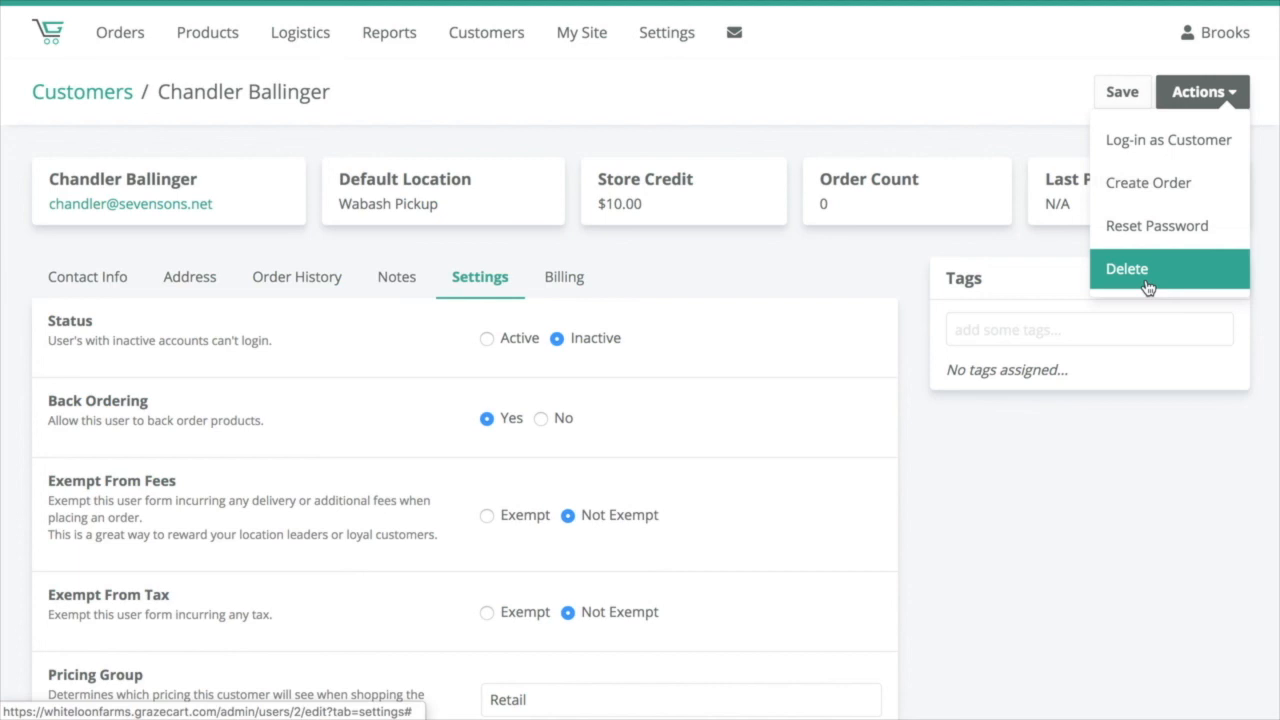
left_click(1058, 250)
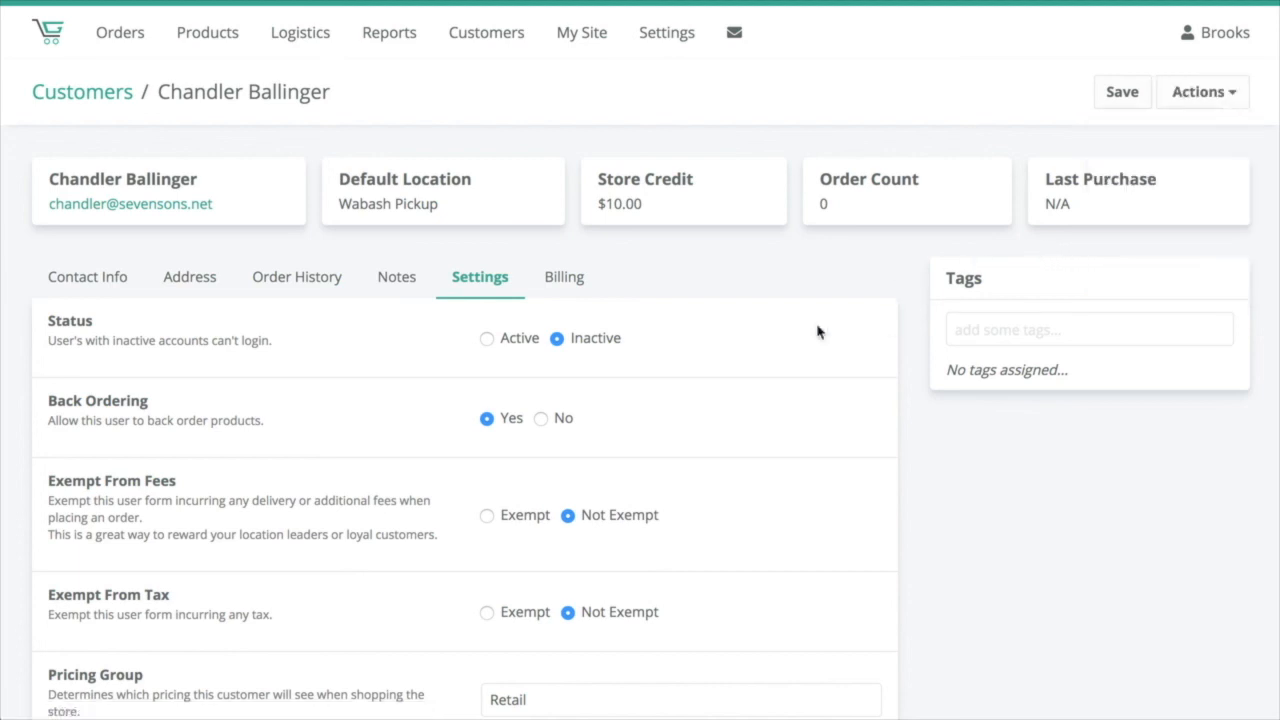
left_click(561, 280)
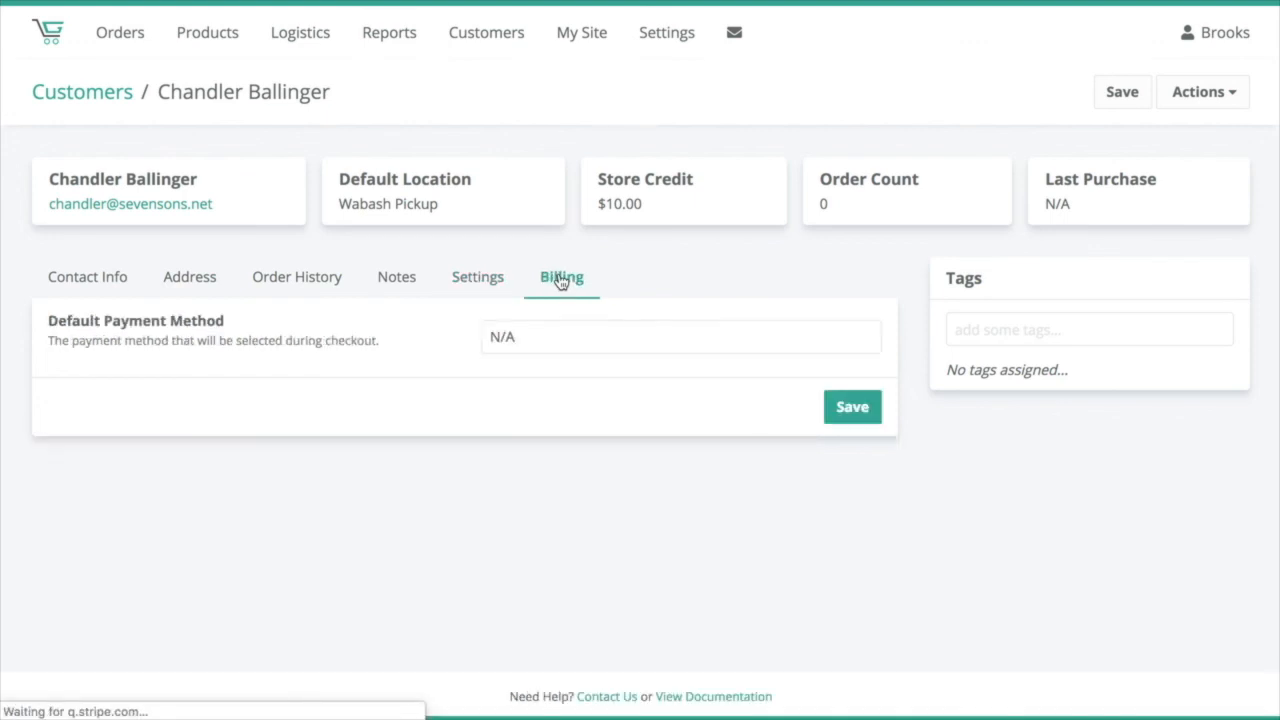
left_click(523, 340)
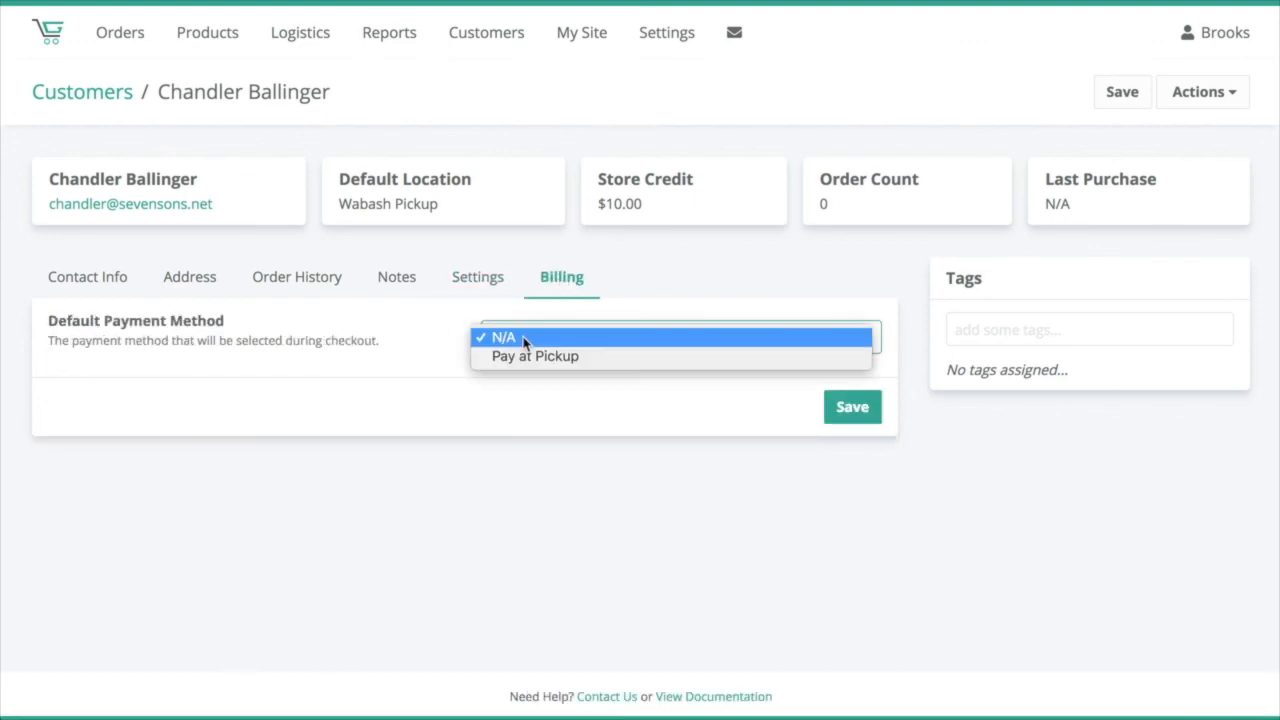
left_click(370, 341)
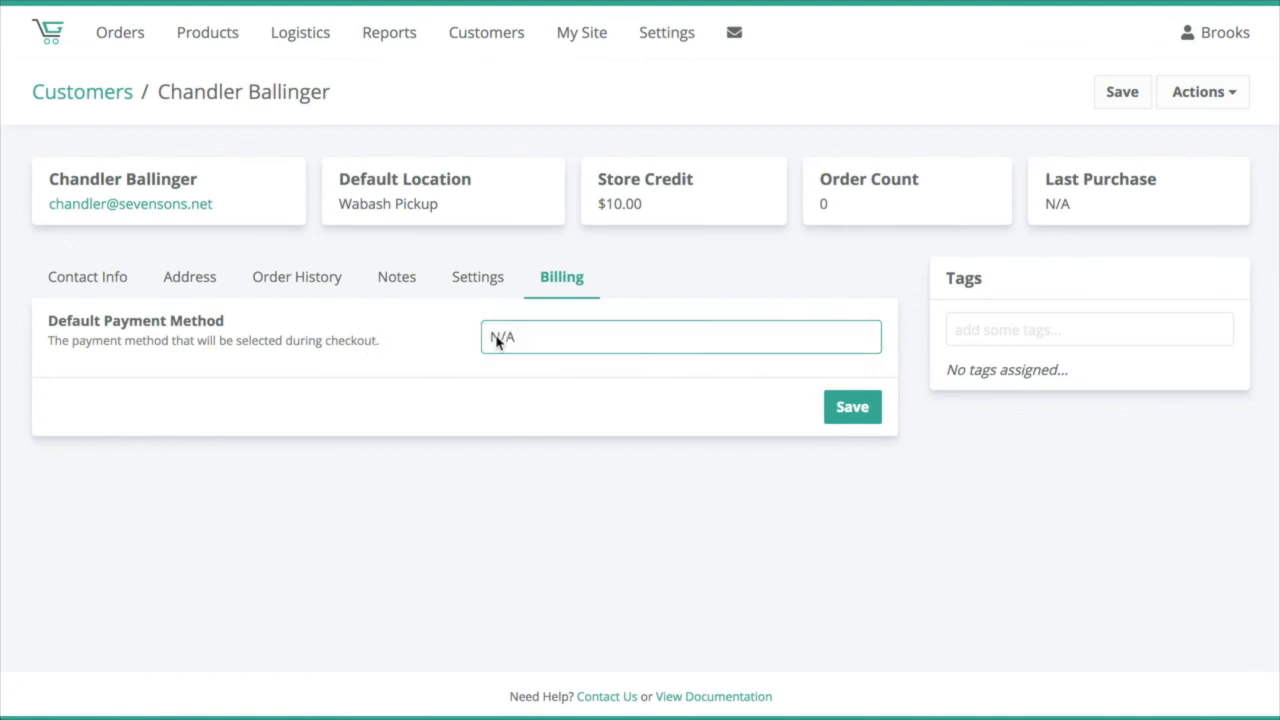
left_click(528, 343)
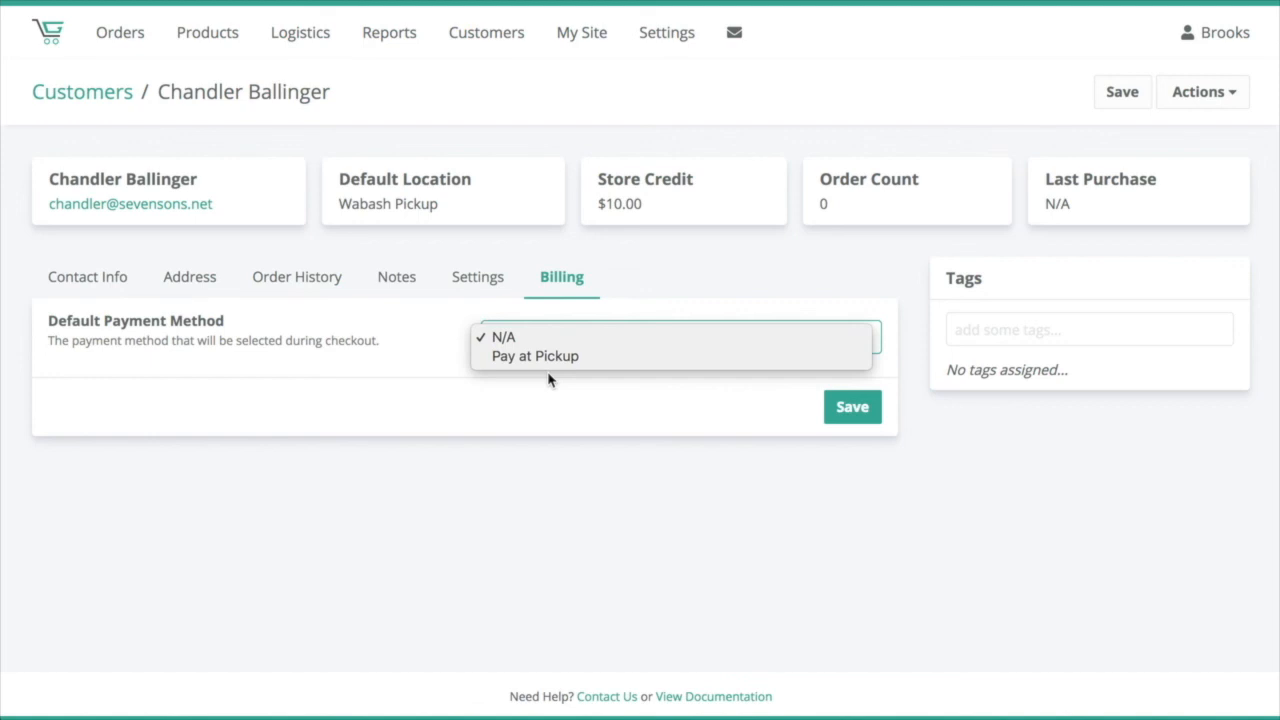
left_click(450, 350)
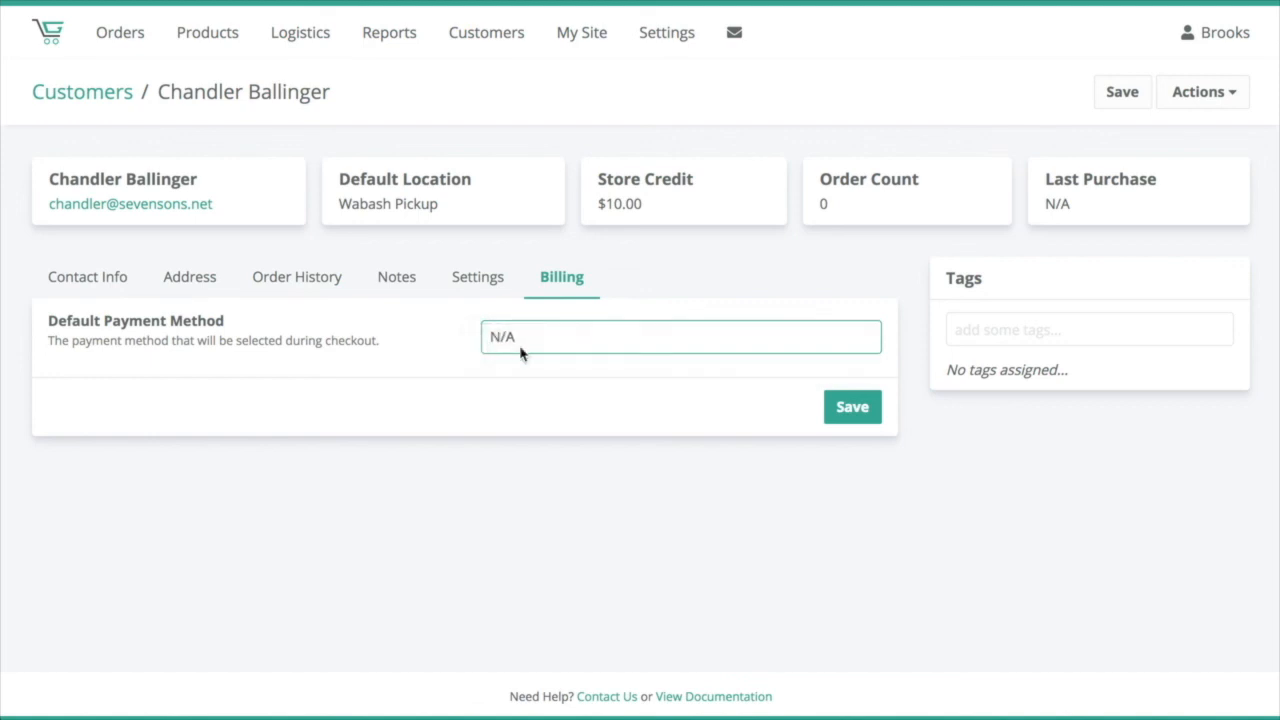